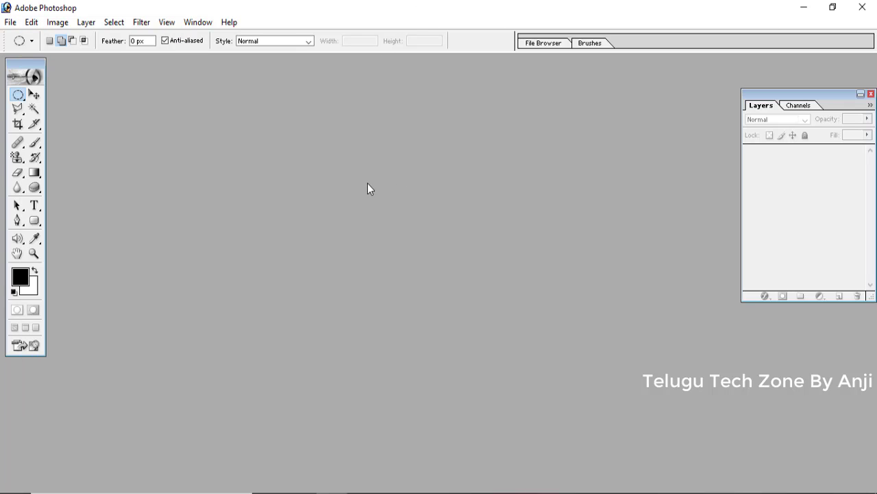
{"action": "key", "text": "ctrl+o"}
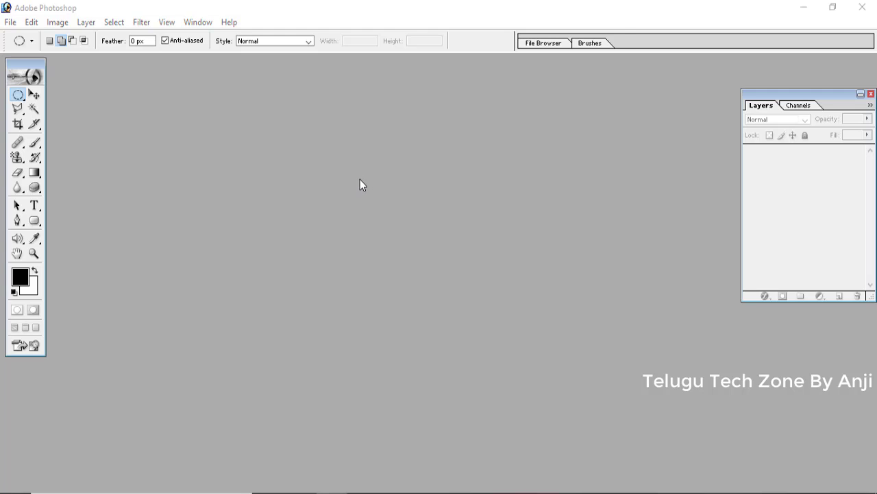
{"action": "left_click", "coordinate": [395, 135]}
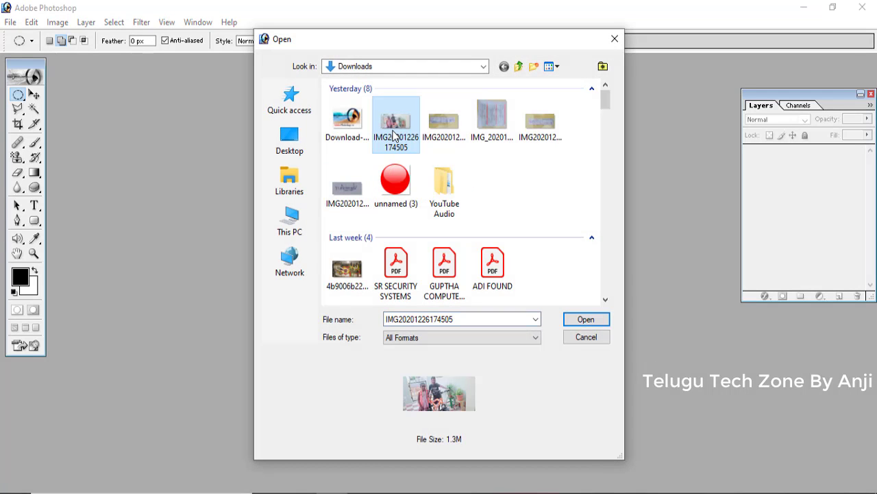
{"action": "scroll", "coordinate": [443, 233], "scroll_direction": "down", "scroll_amount": 5}
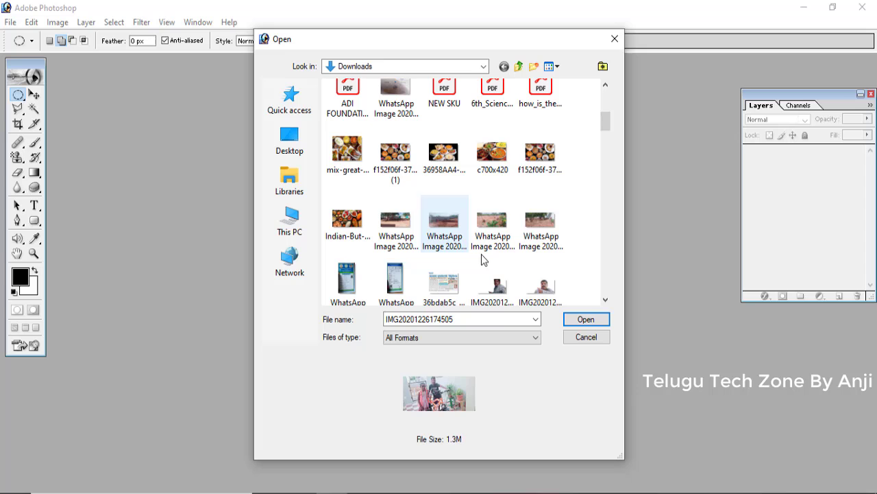
{"action": "left_click", "coordinate": [539, 285]}
{"action": "scroll", "coordinate": [491, 267], "scroll_direction": "down", "scroll_amount": 3}
{"action": "scroll", "coordinate": [387, 269], "scroll_direction": "down", "scroll_amount": 6}
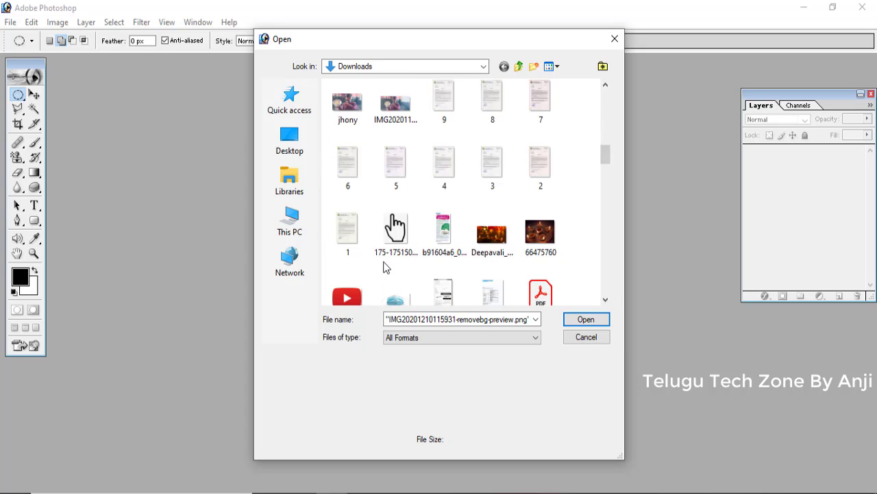
{"action": "scroll", "coordinate": [379, 261], "scroll_direction": "down", "scroll_amount": 2}
{"action": "scroll", "coordinate": [378, 260], "scroll_direction": "down", "scroll_amount": 4}
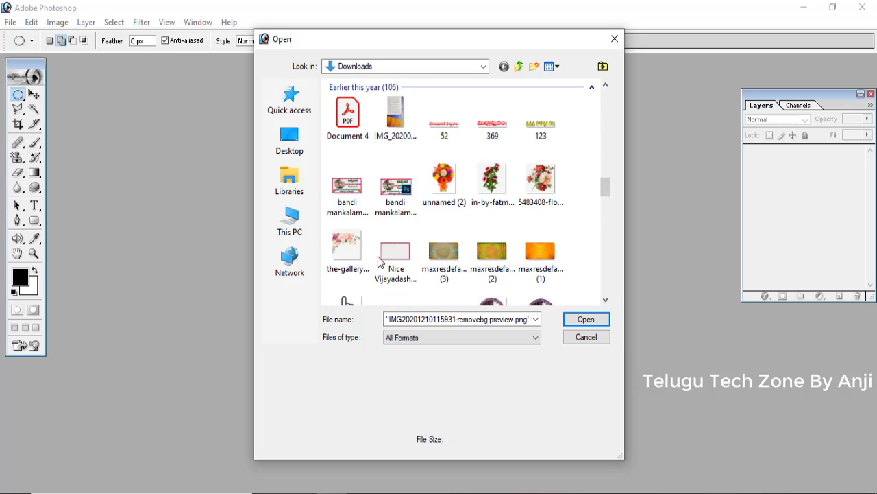
{"action": "scroll", "coordinate": [416, 263], "scroll_direction": "up", "scroll_amount": 6}
{"action": "scroll", "coordinate": [420, 265], "scroll_direction": "up", "scroll_amount": 3}
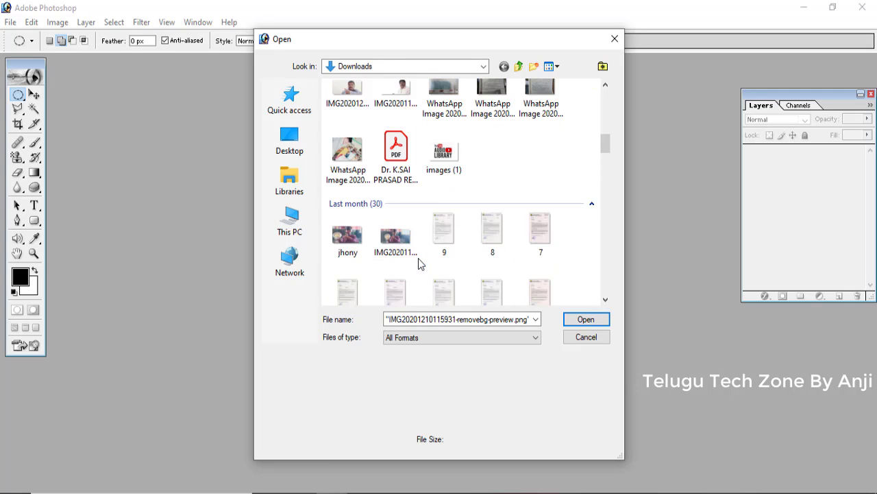
{"action": "left_click_drag", "start_coordinate": [420, 264], "coordinate": [325, 214]}
{"action": "left_click", "coordinate": [586, 320]}
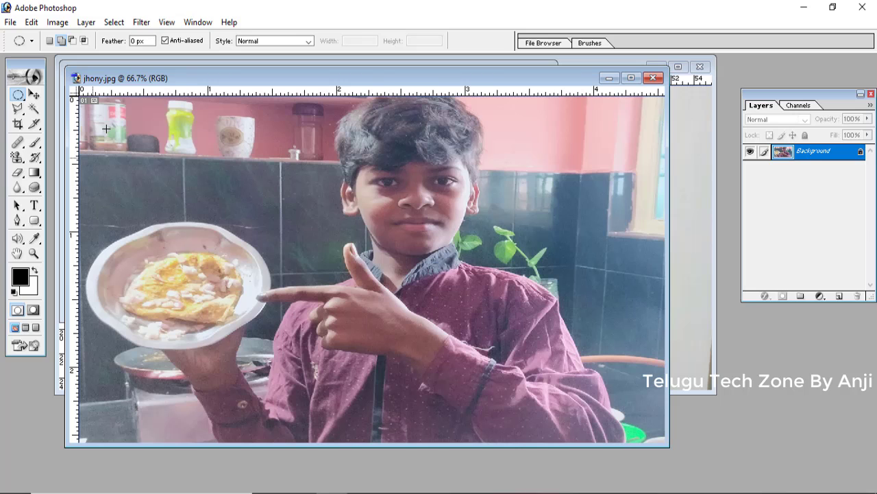
- Create a new white RGB document of 1068 × 636 pixels at 299.999 pixels/inch and place its window beside the kitchen photo
{"action": "left_click", "coordinate": [10, 22]}
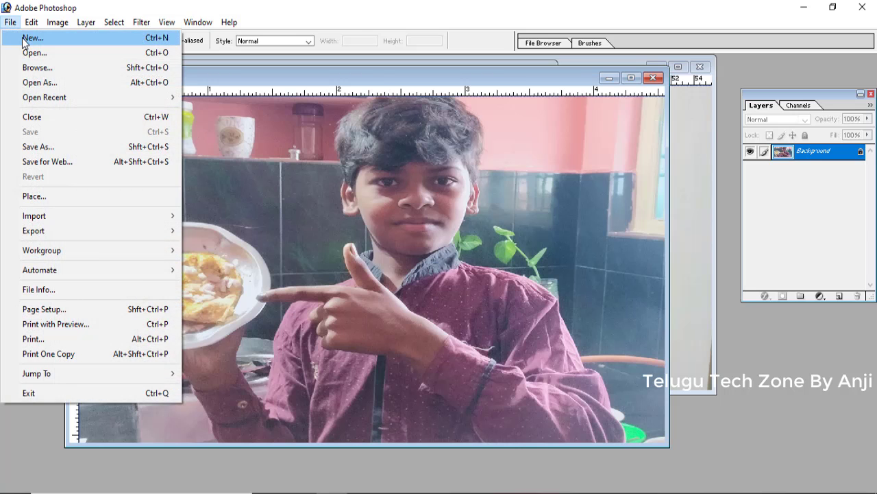
{"action": "left_click", "coordinate": [27, 36]}
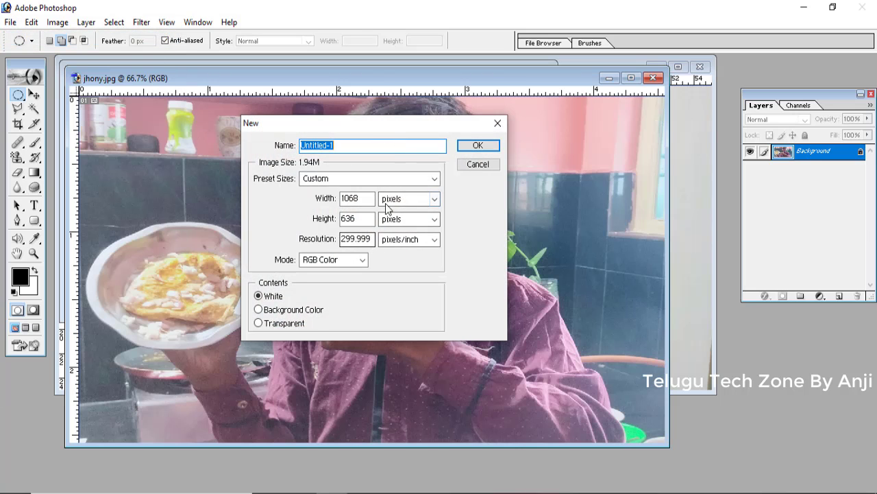
{"action": "left_click", "coordinate": [472, 146]}
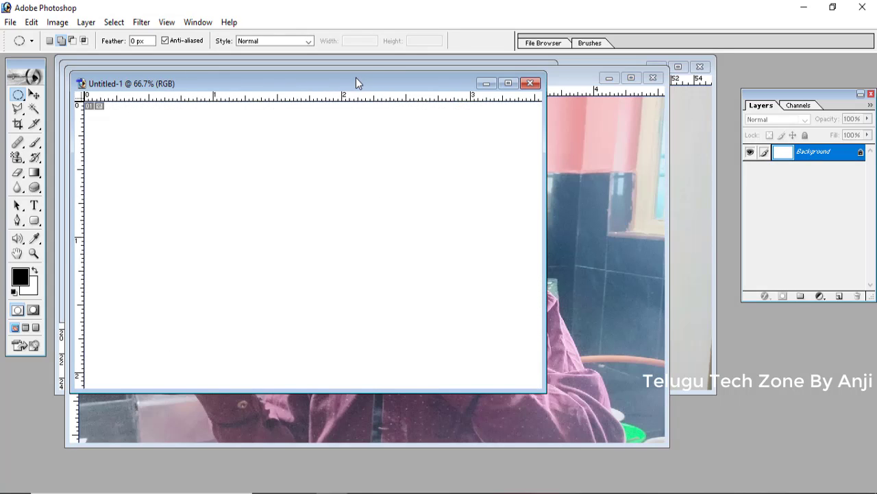
{"action": "left_click_drag", "start_coordinate": [356, 83], "coordinate": [583, 198]}
- Copy the kitchen photo into the new document with the Move tool and close the original photo
{"action": "left_click", "coordinate": [34, 94]}
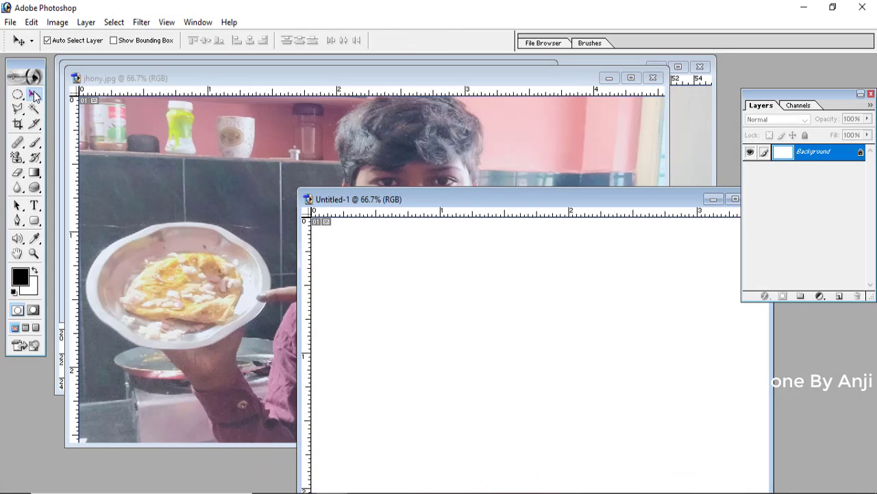
{"action": "left_click", "coordinate": [168, 181]}
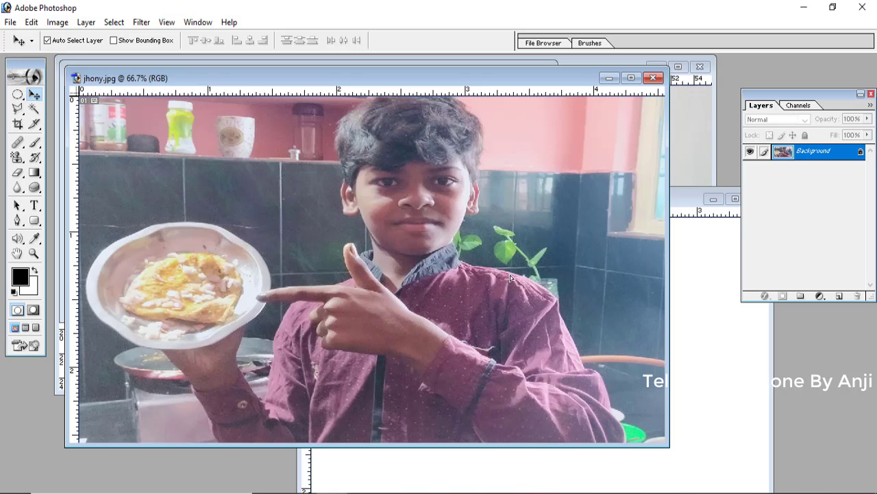
{"action": "left_click_drag", "start_coordinate": [510, 277], "coordinate": [689, 335]}
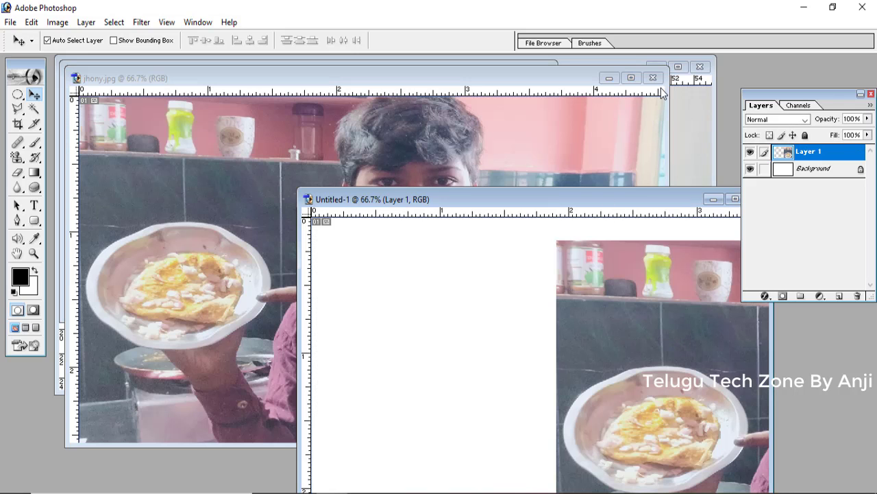
{"action": "left_click", "coordinate": [653, 77]}
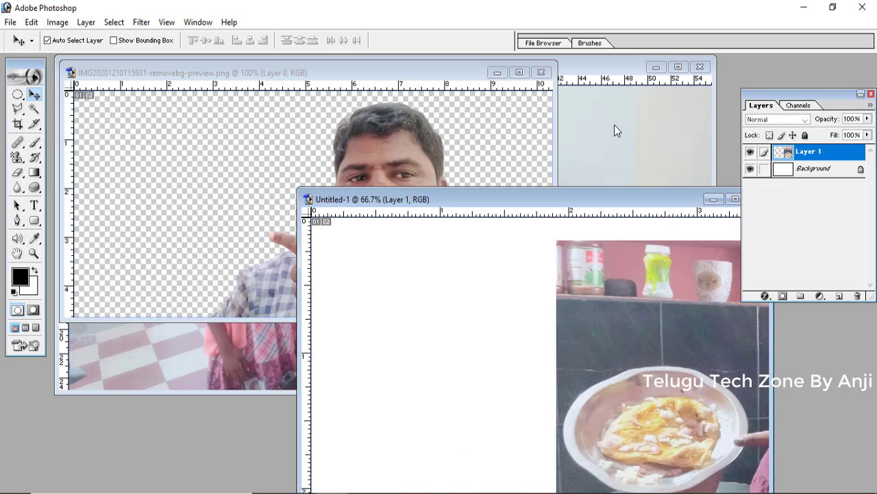
- Copy the background-free cutout of the man into the new document and close its source file
{"action": "left_click", "coordinate": [477, 153]}
{"action": "left_click_drag", "start_coordinate": [416, 265], "coordinate": [503, 401]}
{"action": "left_click", "coordinate": [543, 73]}
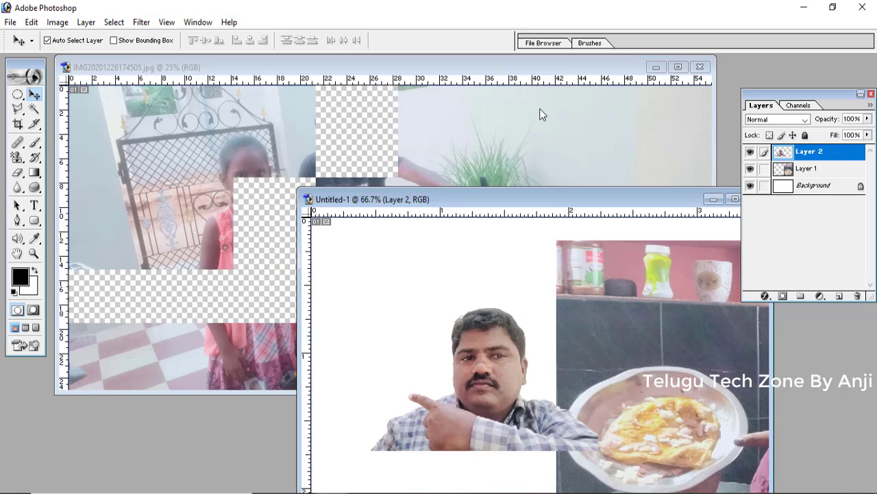
- Maximize the new document's window and move the kitchen photo to the canvas's top-left corner
{"action": "left_click", "coordinate": [720, 252]}
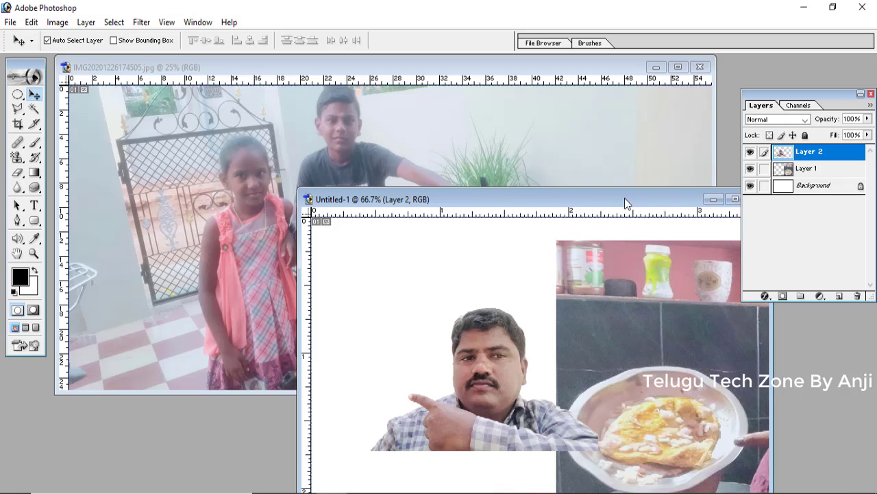
{"action": "left_click_drag", "start_coordinate": [625, 203], "coordinate": [474, 87]}
{"action": "left_click", "coordinate": [588, 83]}
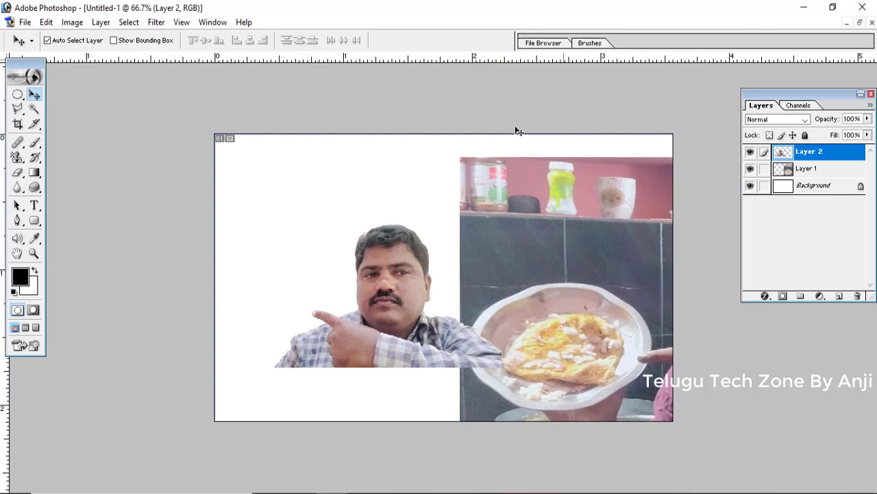
{"action": "left_click_drag", "start_coordinate": [457, 221], "coordinate": [213, 197]}
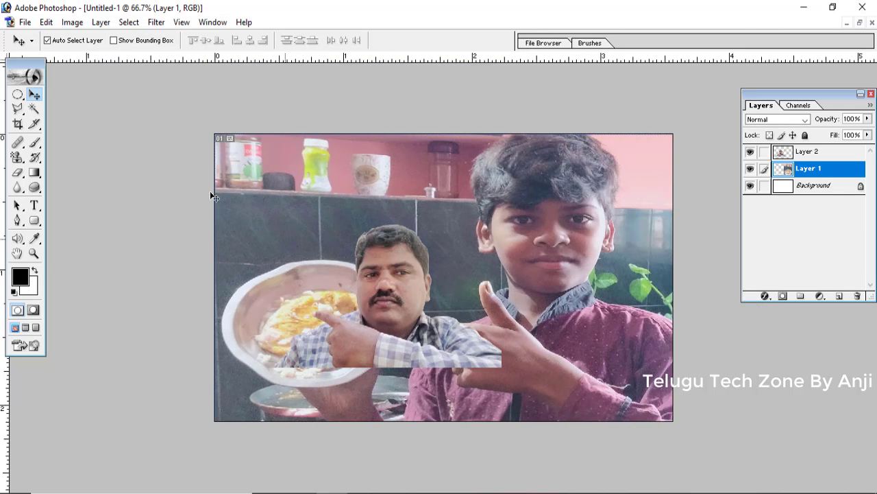
- Scale the kitchen photo to 44.7% width and 46.3% height in the canvas's top-right corner, and move the man's cutout to the bottom-right corner
{"action": "left_click", "coordinate": [46, 22]}
{"action": "left_click", "coordinate": [68, 268]}
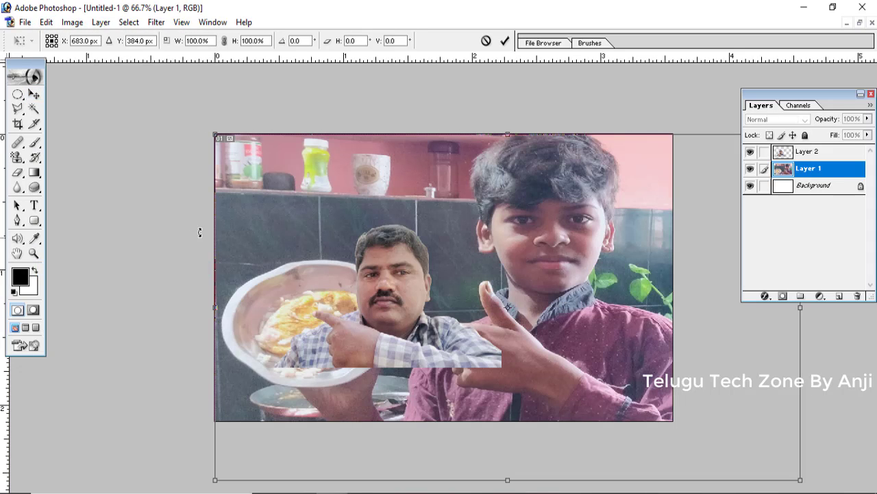
{"action": "left_click_drag", "start_coordinate": [215, 134], "coordinate": [534, 292]}
{"action": "left_click_drag", "start_coordinate": [563, 328], "coordinate": [442, 170]}
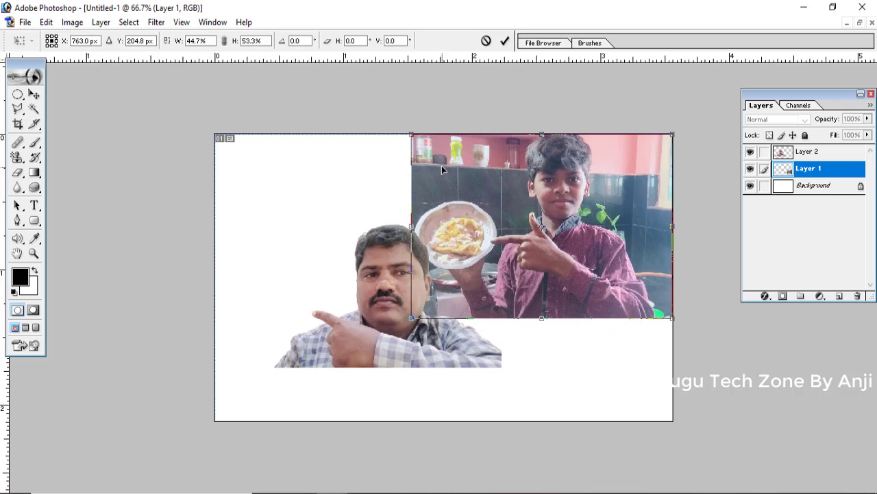
{"action": "left_click_drag", "start_coordinate": [429, 307], "coordinate": [448, 292]}
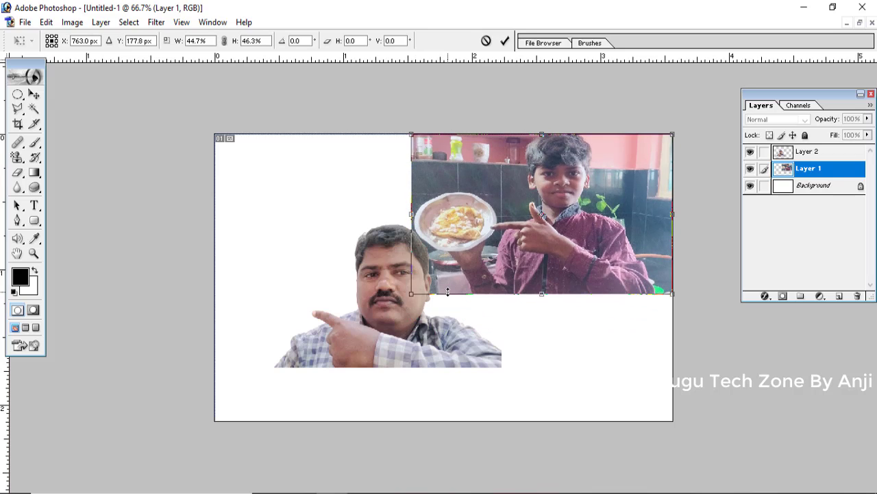
{"action": "key", "text": "Return"}
{"action": "left_click_drag", "start_coordinate": [399, 306], "coordinate": [580, 354]}
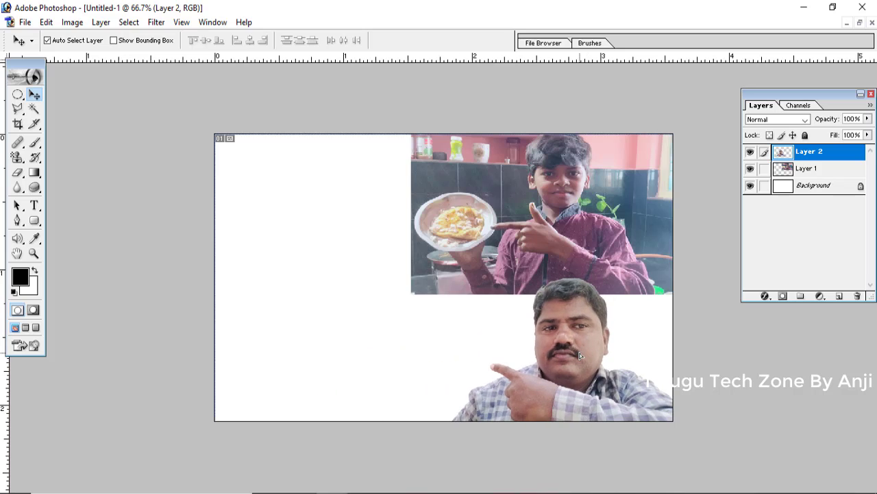
- Copy the bicycle photo IMG20201226174505.jpg into the untitled document as a new layer and maximize that document's window
{"action": "left_click", "coordinate": [862, 25]}
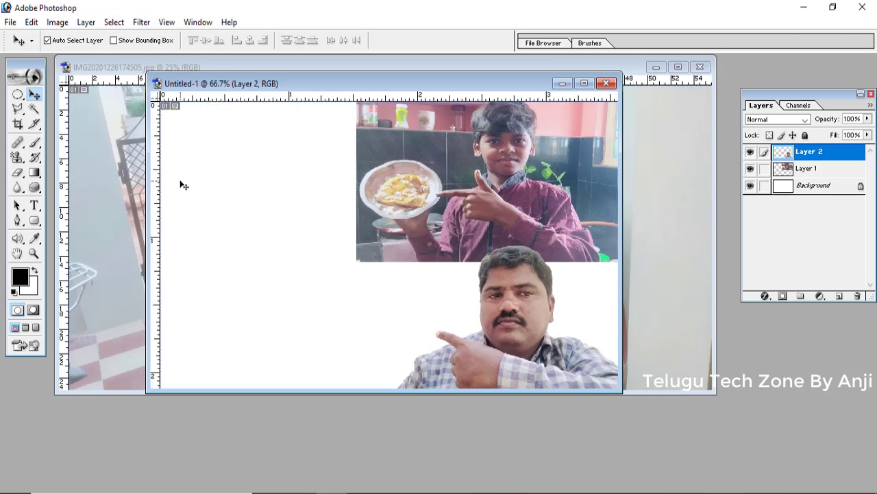
{"action": "left_click", "coordinate": [131, 181]}
{"action": "left_click_drag", "start_coordinate": [508, 72], "coordinate": [439, 314]}
{"action": "left_click_drag", "start_coordinate": [370, 329], "coordinate": [284, 190]}
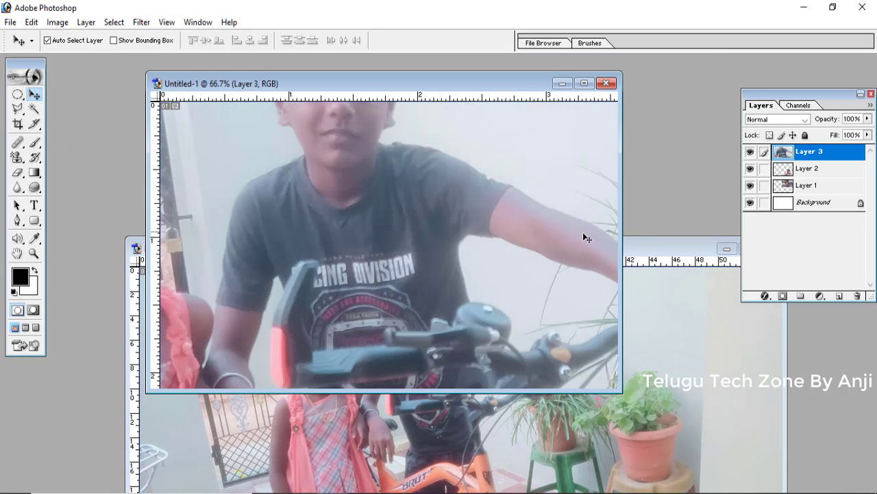
{"action": "left_click", "coordinate": [665, 250]}
{"action": "left_click_drag", "start_coordinate": [588, 250], "coordinate": [461, 263]}
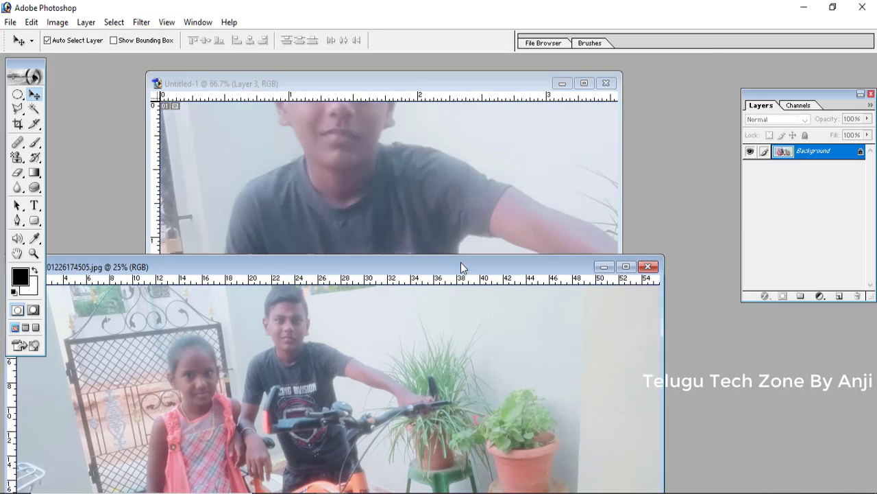
{"action": "left_click", "coordinate": [619, 218]}
{"action": "left_click", "coordinate": [584, 83]}
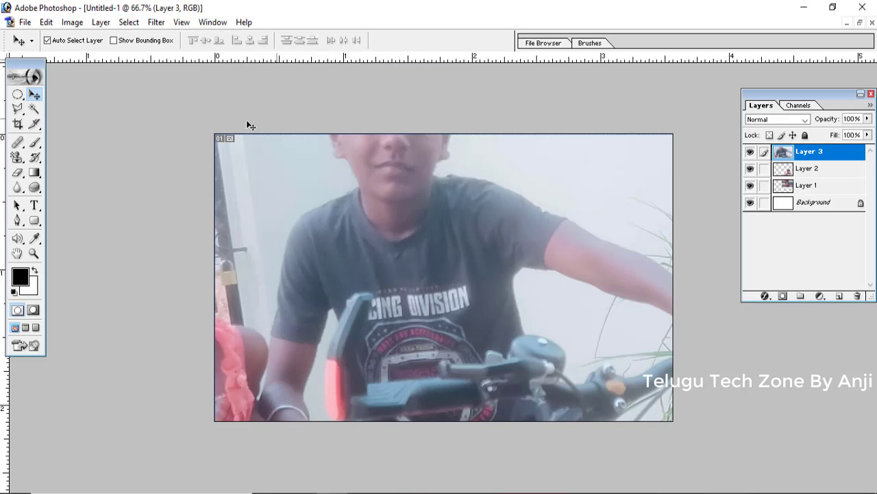
- Scale the bicycle photo to 11.8% width and 20.9% height and fit it along the canvas's left edge
{"action": "left_click", "coordinate": [181, 22]}
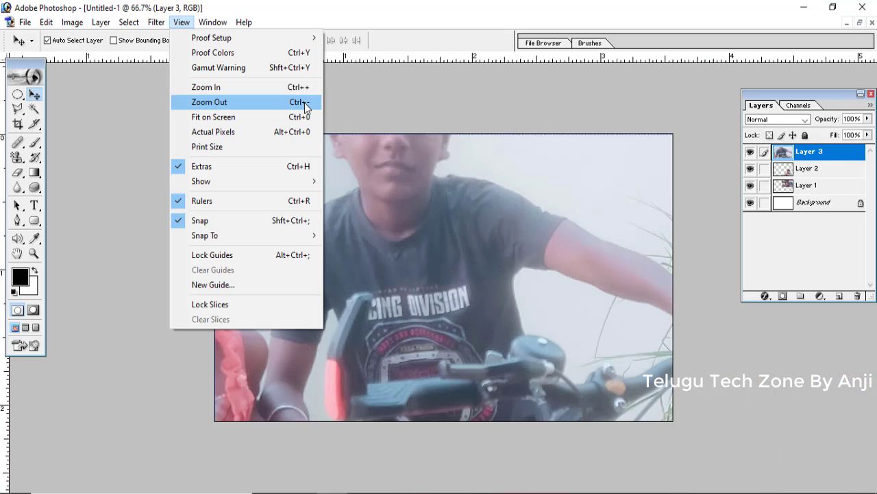
{"action": "left_click", "coordinate": [304, 106]}
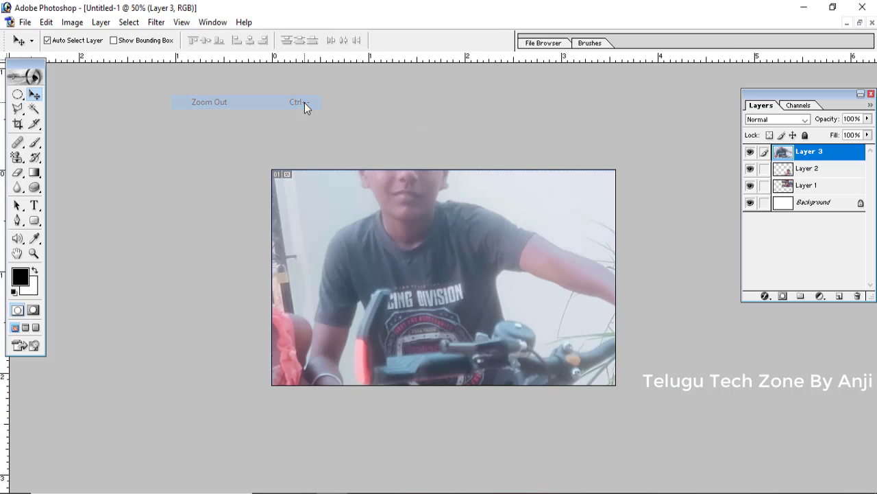
{"action": "key", "text": "ctrl+minus"}
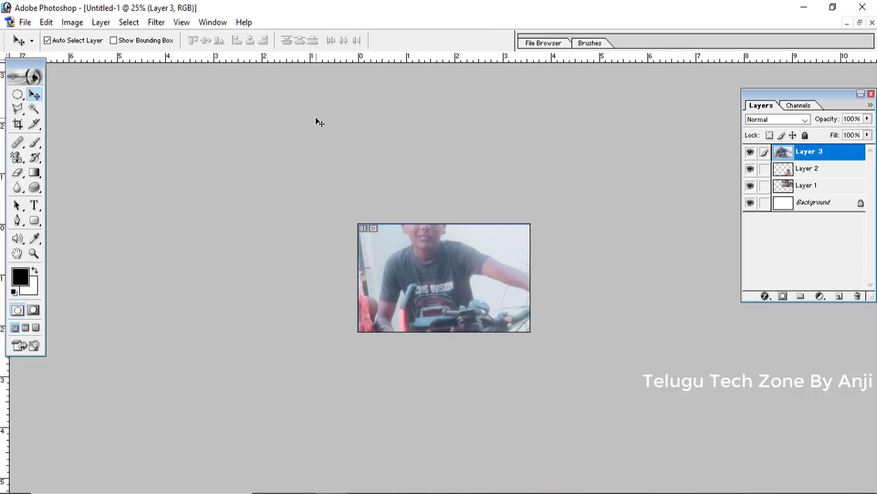
{"action": "left_click", "coordinate": [44, 22]}
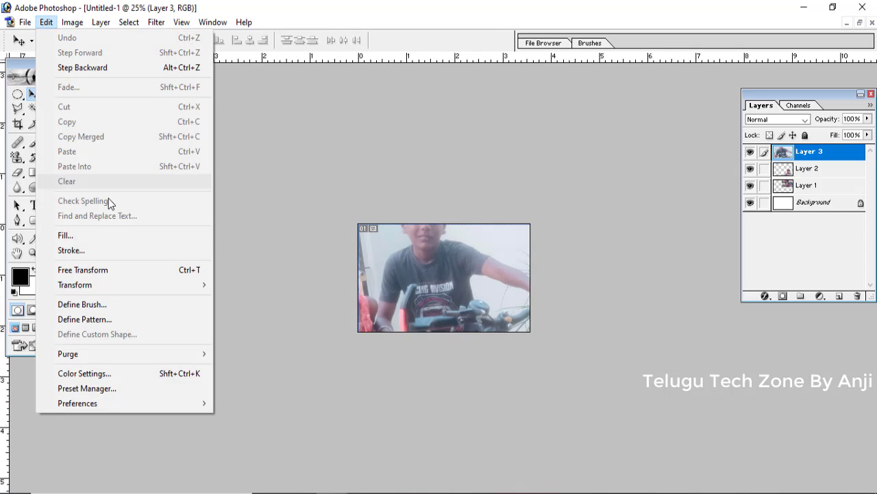
{"action": "left_click", "coordinate": [188, 269]}
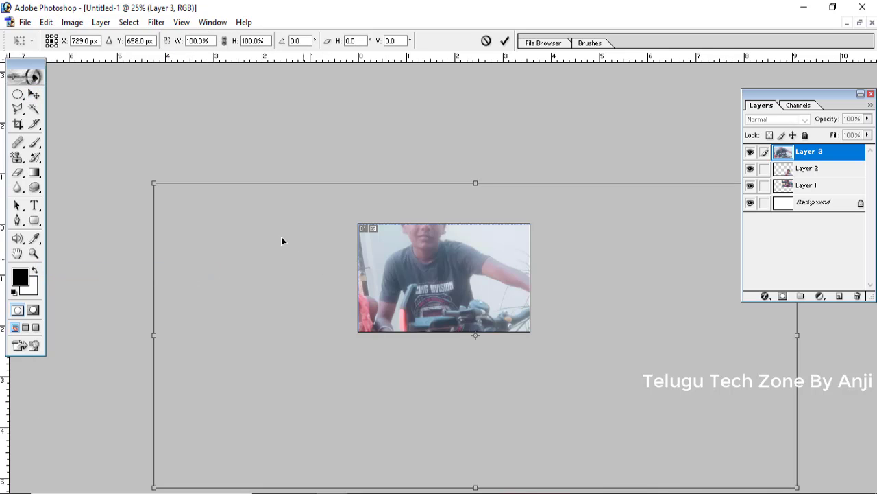
{"action": "left_click_drag", "start_coordinate": [159, 189], "coordinate": [252, 125]}
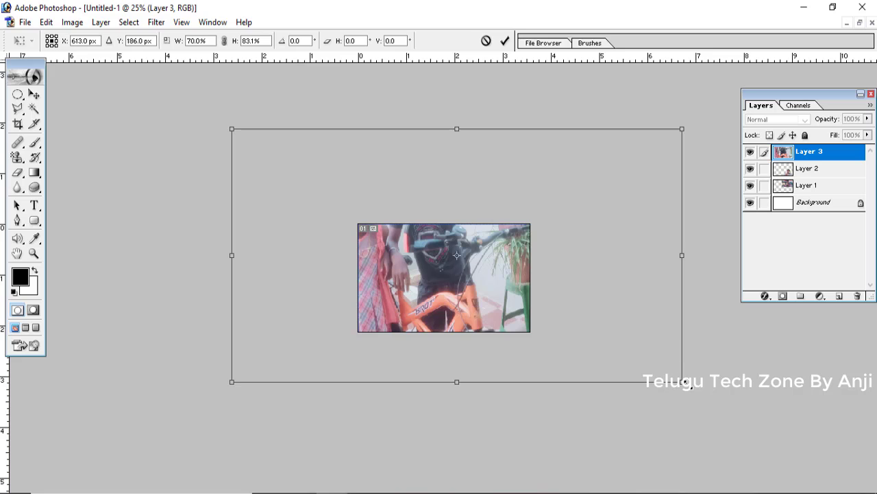
{"action": "left_click_drag", "start_coordinate": [686, 383], "coordinate": [434, 304]}
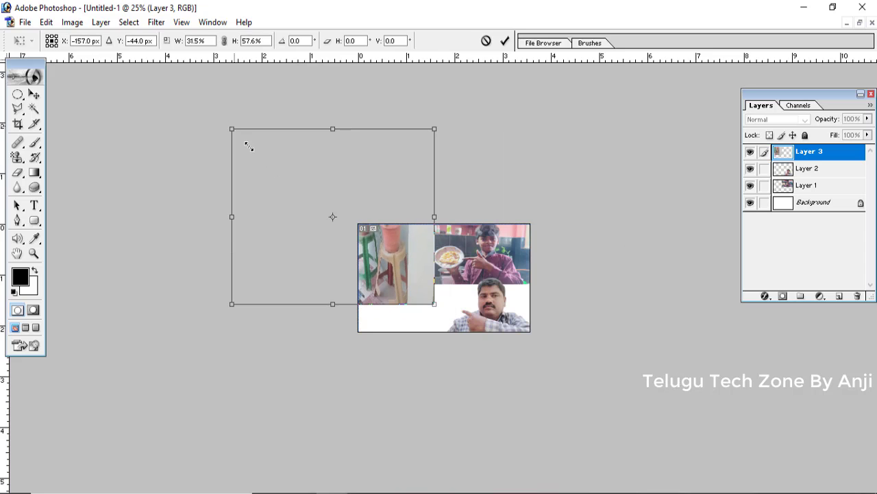
{"action": "left_click_drag", "start_coordinate": [248, 146], "coordinate": [357, 238]}
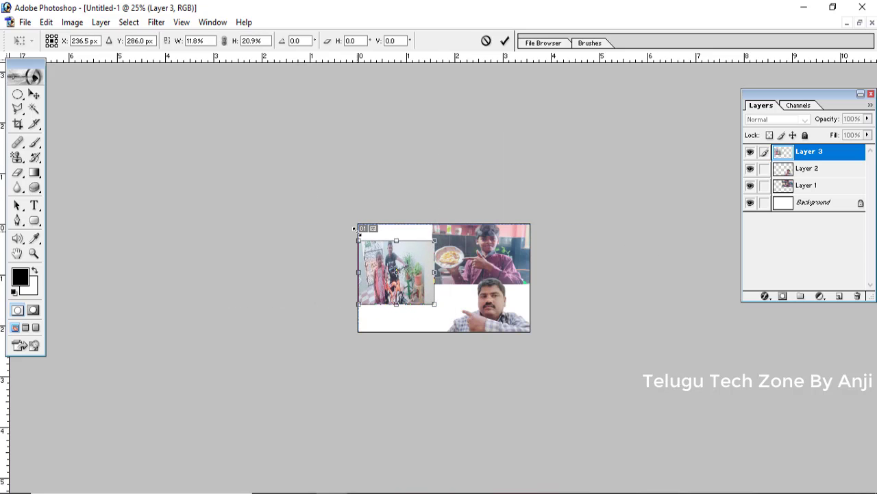
{"action": "key", "text": "Return"}
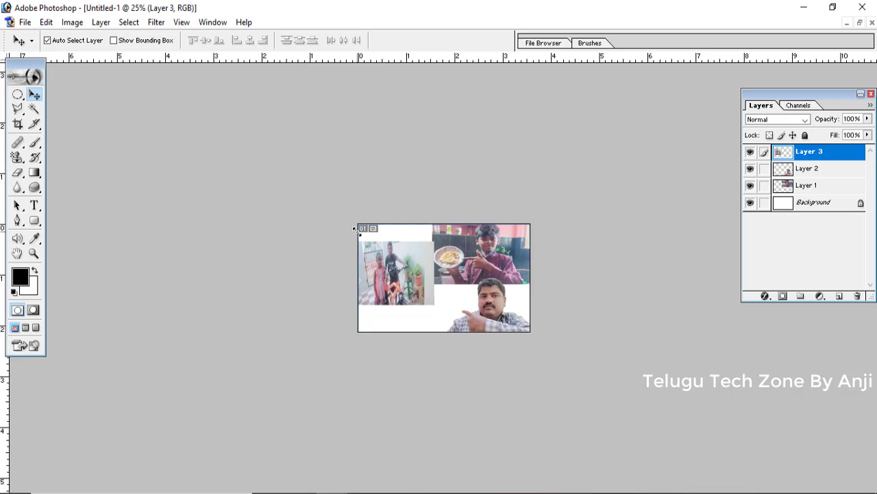
- Move the bicycle photo up into the canvas's top-left corner, edge to edge with the kitchen photo
{"action": "key", "text": "ctrl+plus"}
{"action": "key", "text": "ctrl+plus"}
{"action": "key", "text": "ctrl+plus"}
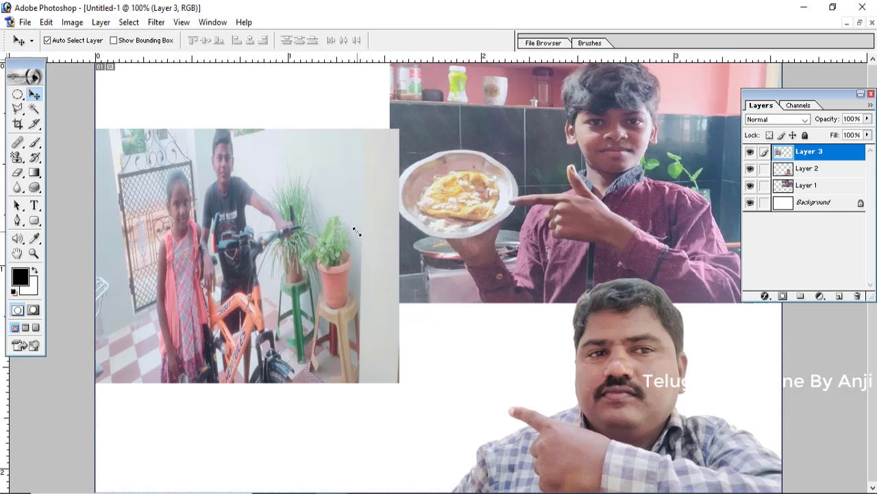
{"action": "left_click_drag", "start_coordinate": [319, 291], "coordinate": [306, 243]}
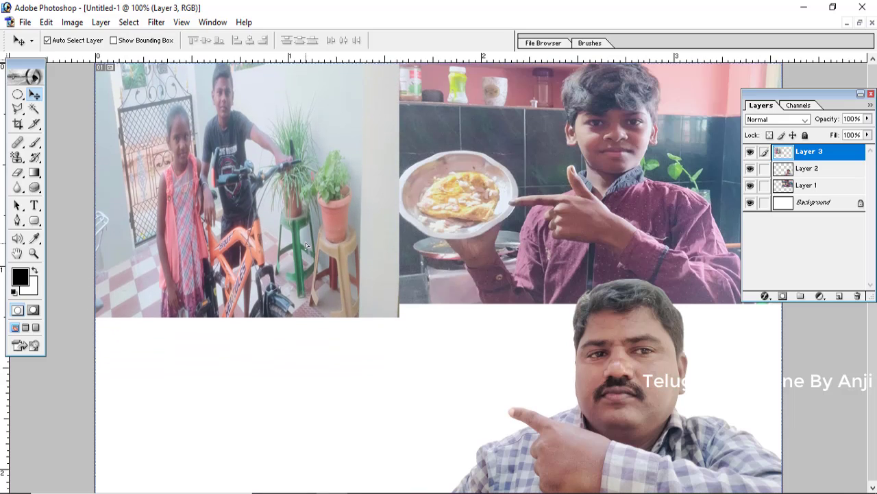
- Free-transform the bicycle photo to 169.1% height so it reaches down to the canvas's bottom edge, and apply it
{"action": "key", "text": "ctrl+minus"}
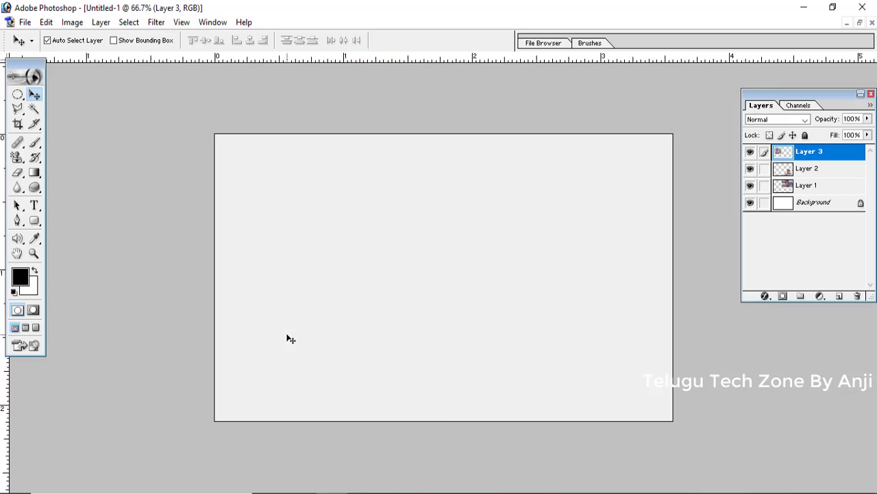
{"action": "key", "text": "ctrl+t"}
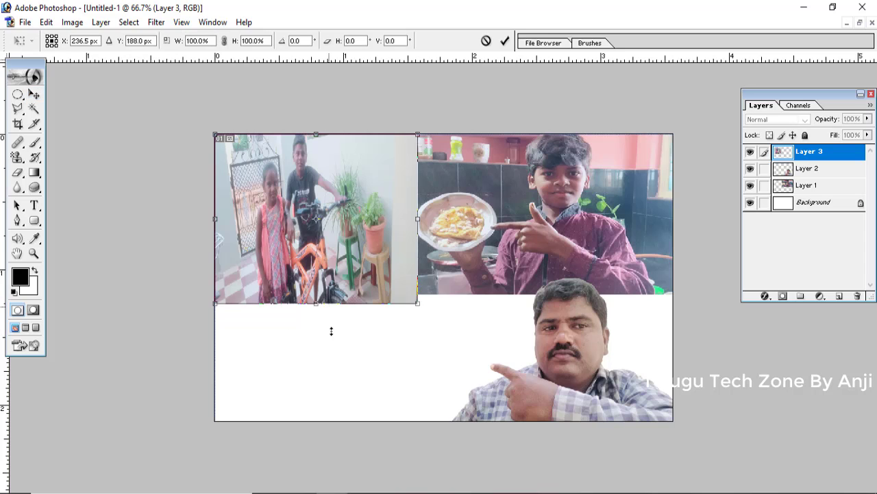
{"action": "left_click_drag", "start_coordinate": [331, 331], "coordinate": [338, 424]}
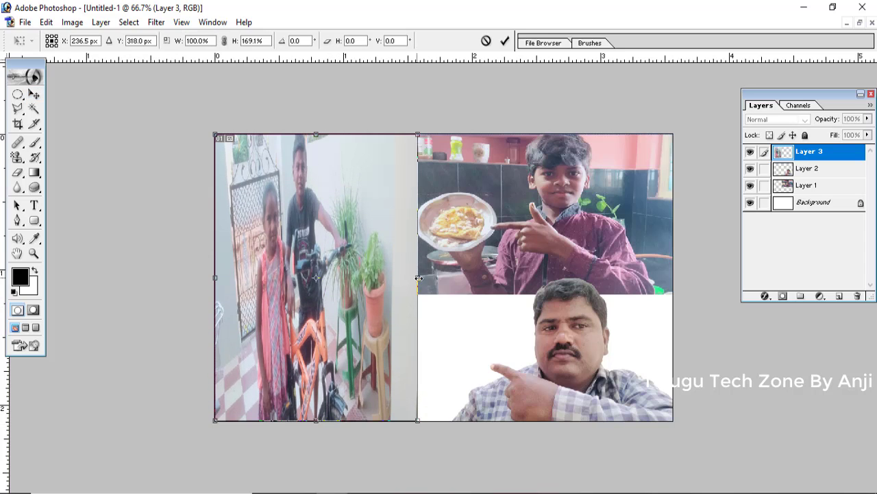
{"action": "mouse_move", "coordinate": [418, 277]}
{"action": "left_mouse_down"}
{"action": "mouse_move", "coordinate": [427, 278]}
{"action": "mouse_move", "coordinate": [419, 280]}
{"action": "left_mouse_up"}
{"action": "key", "text": "Return"}
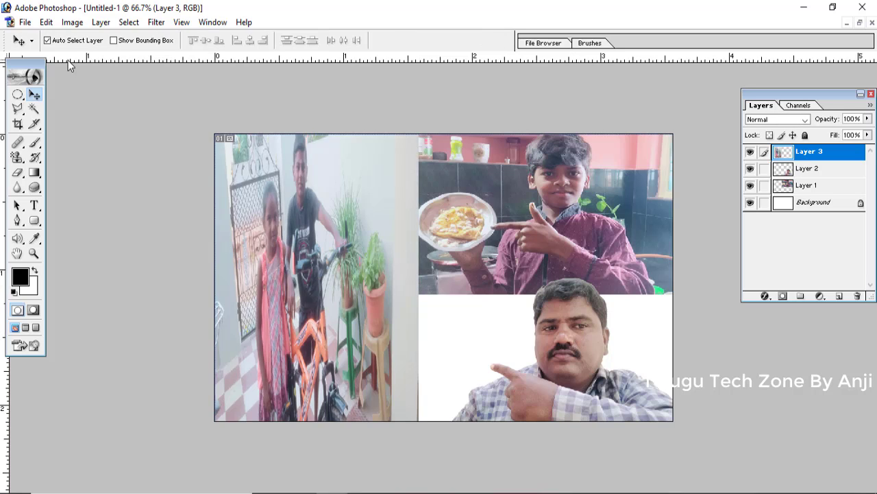
- Draw a large elliptical selection with the Elliptical Marquee tool, overlapping parts of all three photos
{"action": "left_click", "coordinate": [46, 22]}
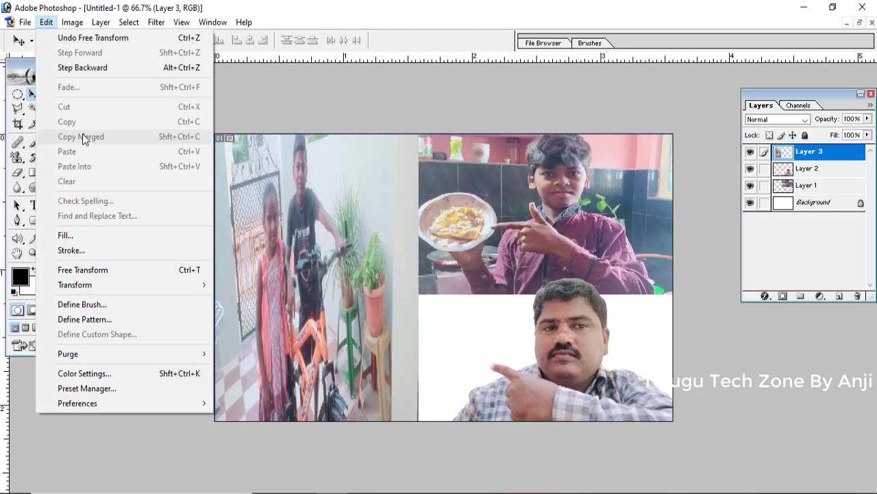
{"action": "left_click", "coordinate": [14, 95]}
{"action": "left_click", "coordinate": [14, 95]}
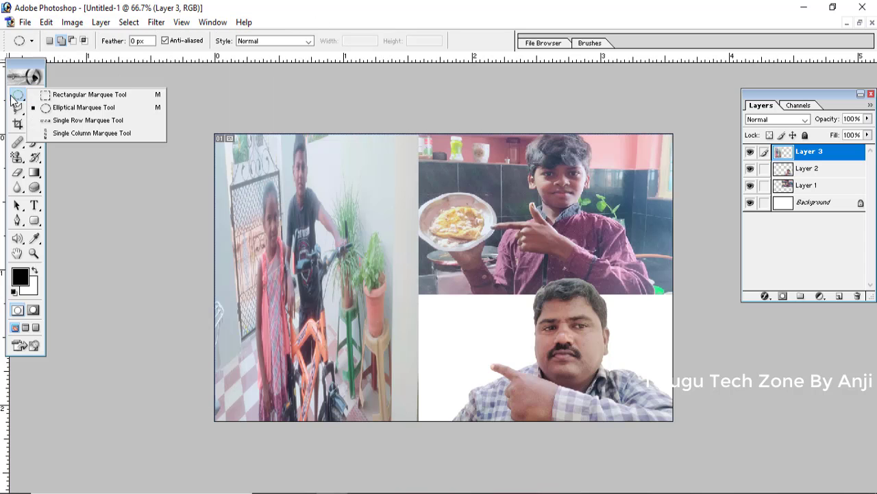
{"action": "left_click", "coordinate": [50, 106]}
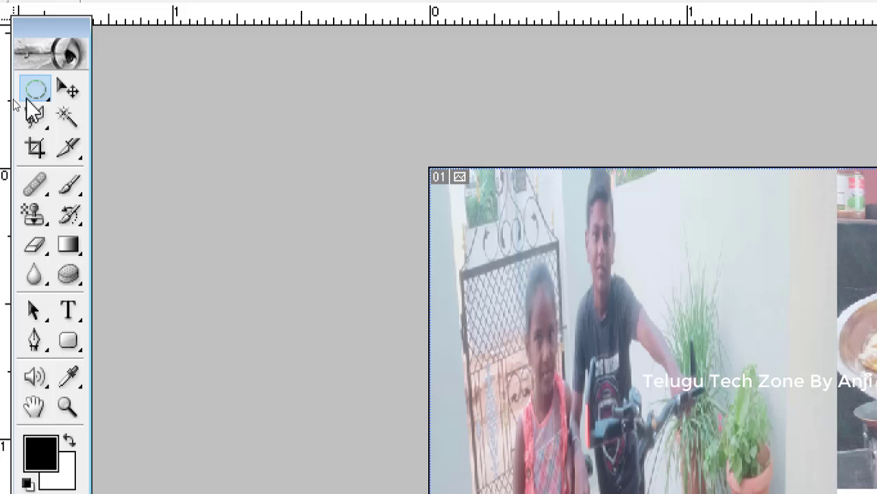
{"action": "left_click", "coordinate": [16, 95]}
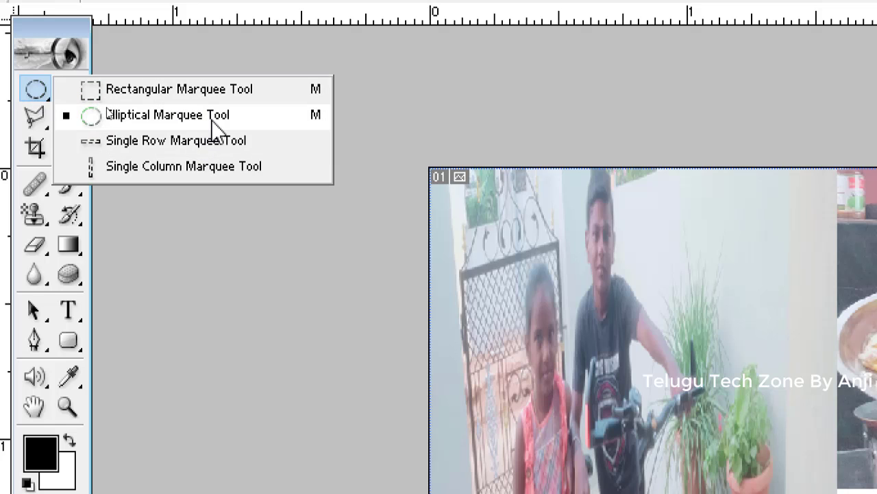
{"action": "left_click", "coordinate": [152, 115]}
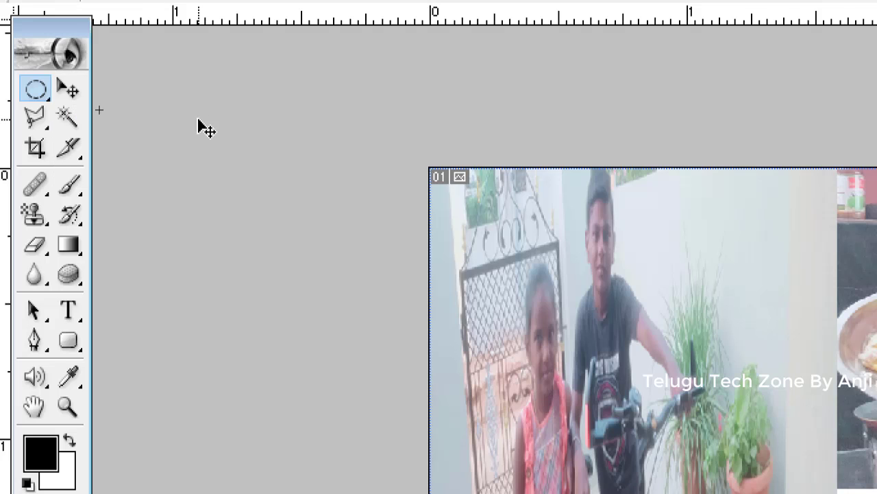
{"action": "key", "text": "ctrl+minus"}
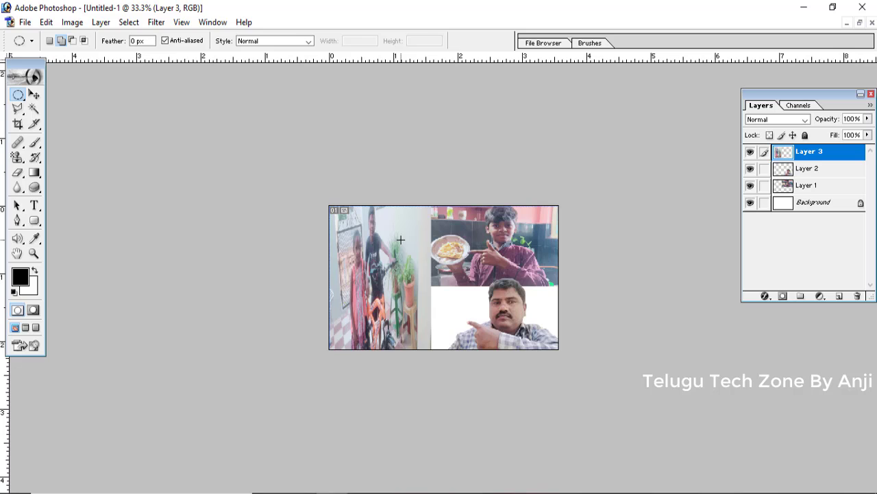
{"action": "key", "text": "ctrl+plus"}
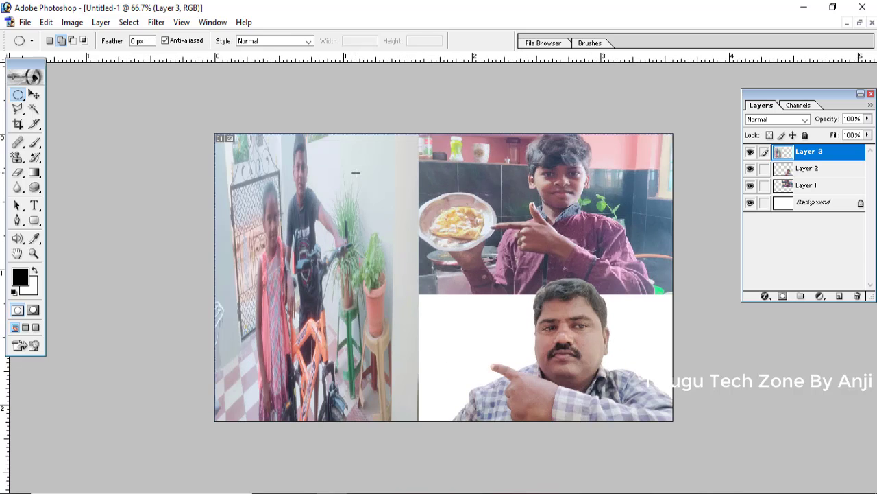
{"action": "left_click_drag", "start_coordinate": [590, 353], "coordinate": [624, 396]}
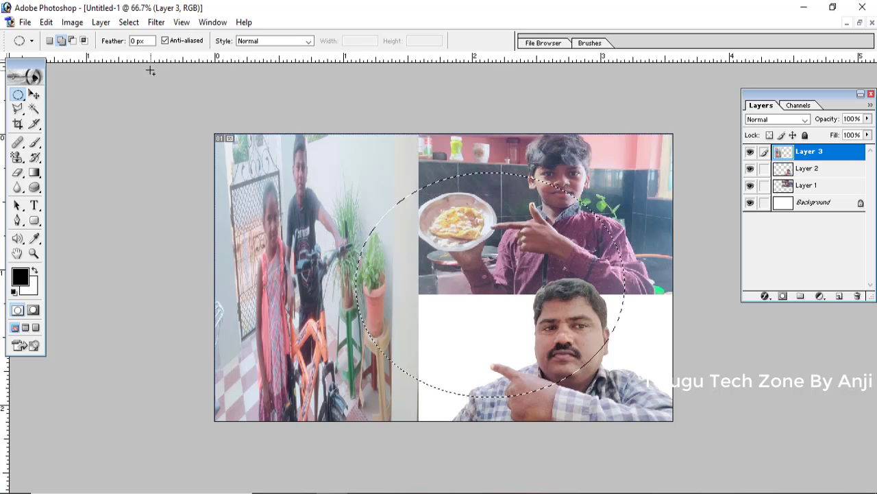
- Copy the selected part of Layer 3 only, paste it as a new layer and move the piece over the bicycle photo
{"action": "left_click", "coordinate": [46, 22]}
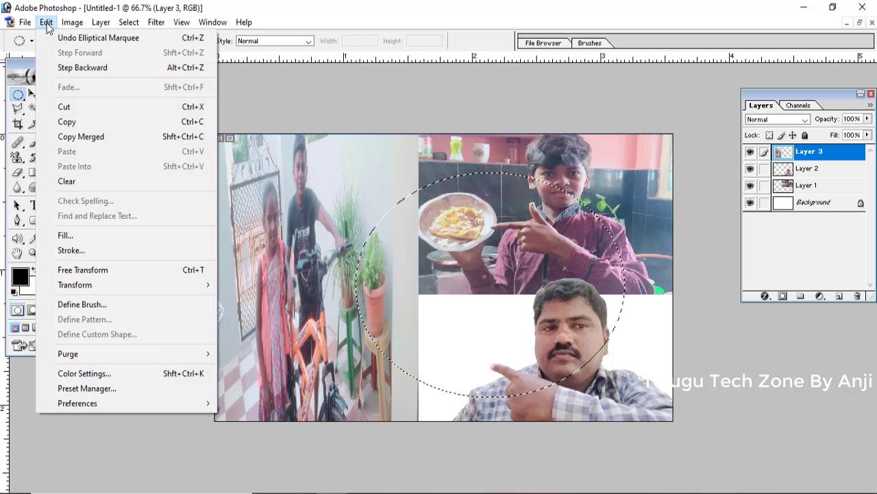
{"action": "left_click", "coordinate": [77, 122]}
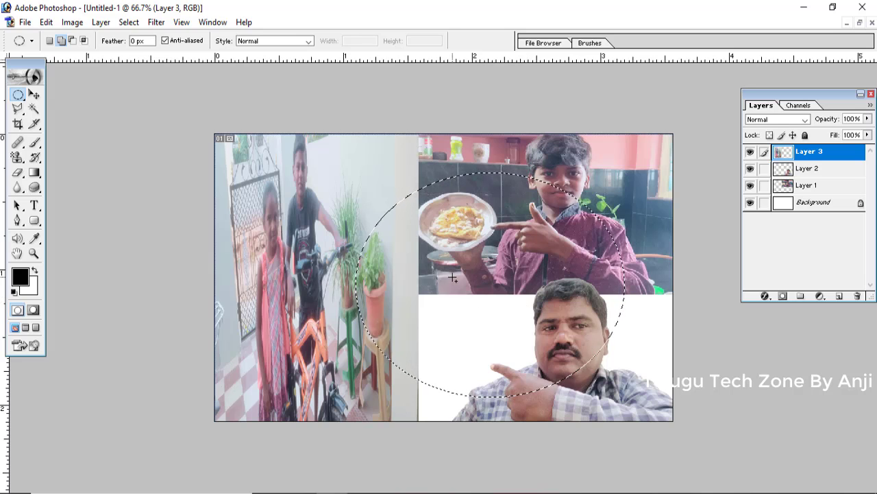
{"action": "key", "text": "ctrl+v"}
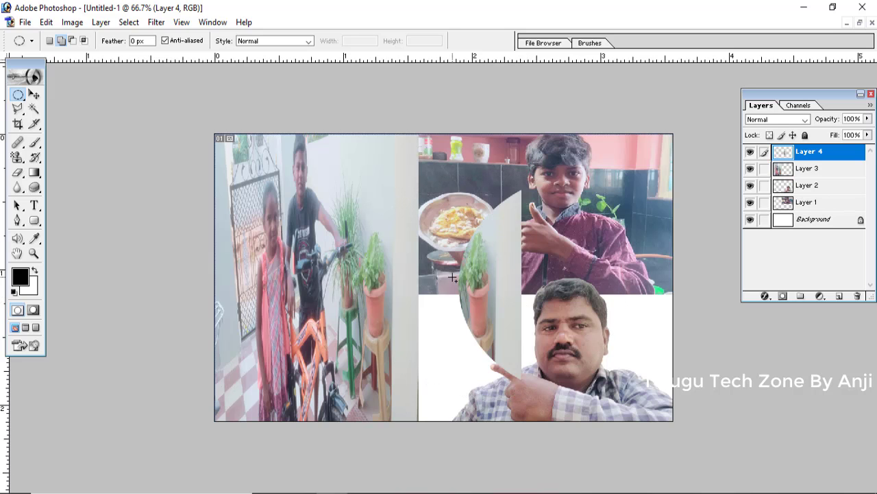
{"action": "left_click", "coordinate": [34, 94]}
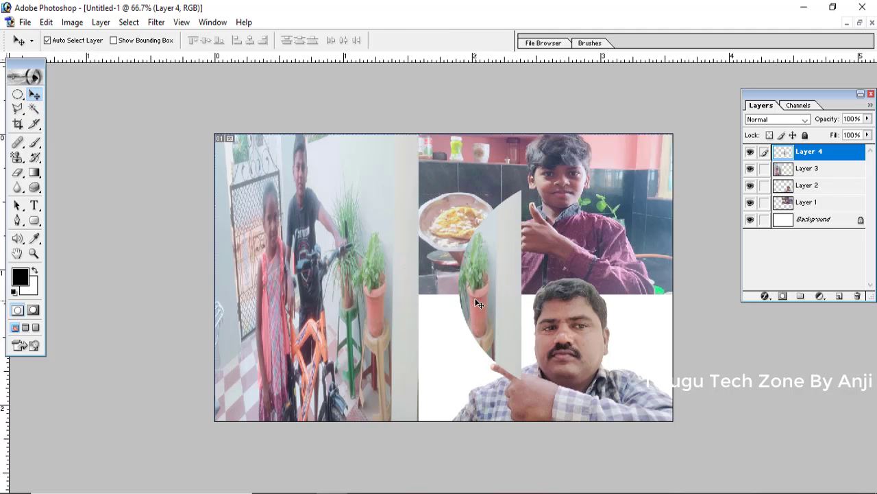
{"action": "left_click_drag", "start_coordinate": [479, 304], "coordinate": [313, 291]}
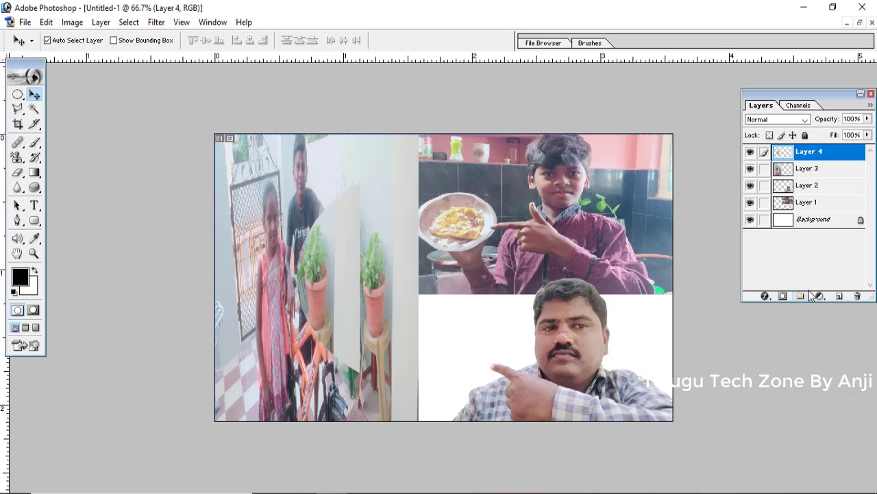
- Delete Layer 4 with the pasted piece of the bicycle photo
{"action": "left_click", "coordinate": [856, 301]}
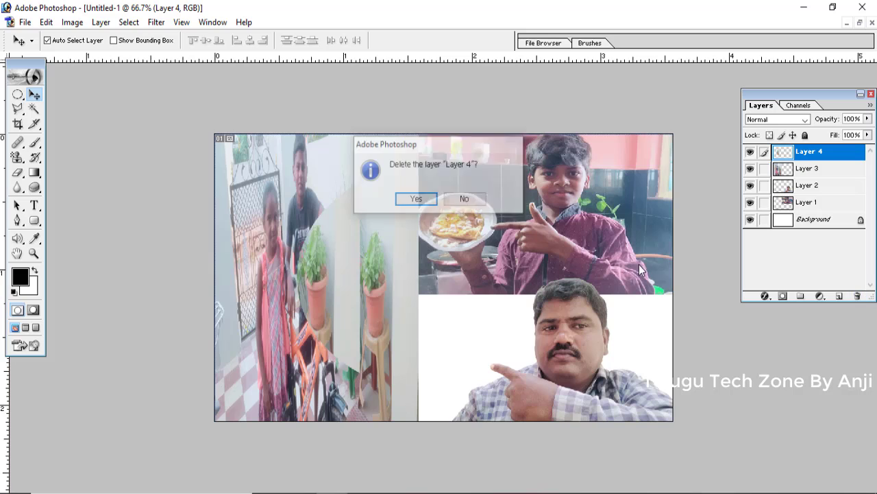
{"action": "left_click", "coordinate": [415, 198]}
- Draw a large elliptical selection overlapping all three photos and copy its contents with Copy Merged
{"action": "left_click", "coordinate": [17, 94]}
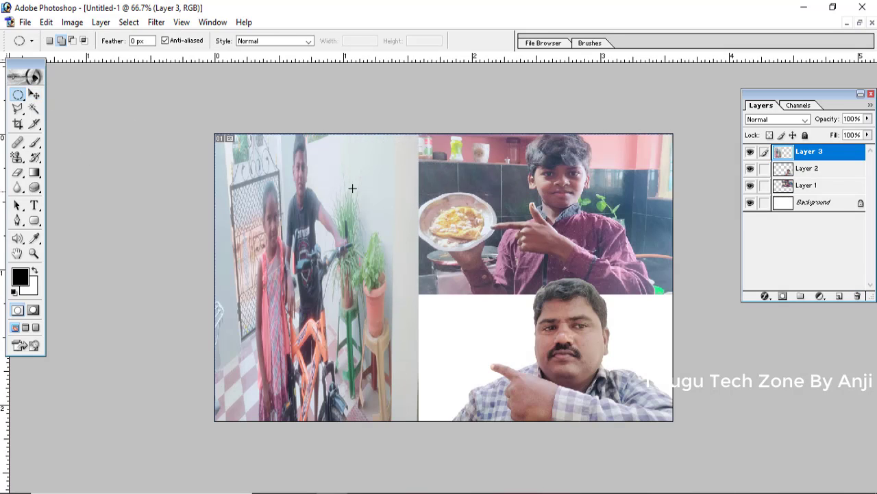
{"action": "left_click_drag", "start_coordinate": [567, 357], "coordinate": [629, 409]}
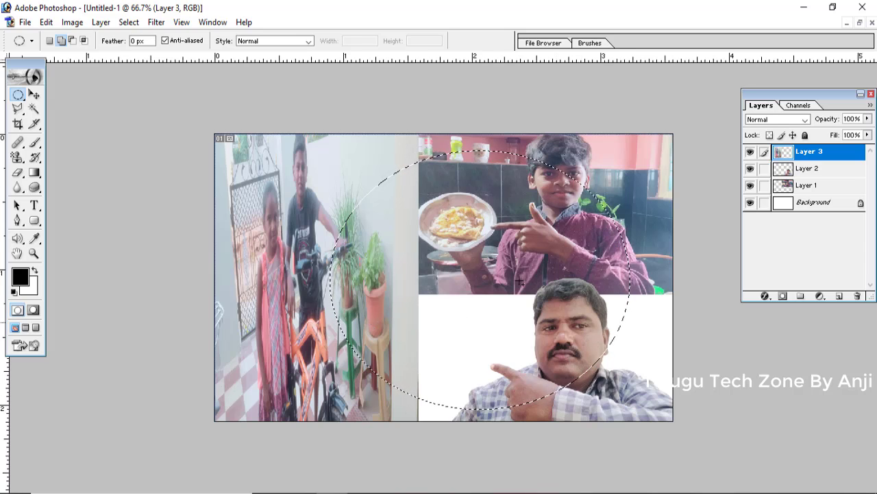
{"action": "left_click", "coordinate": [46, 23]}
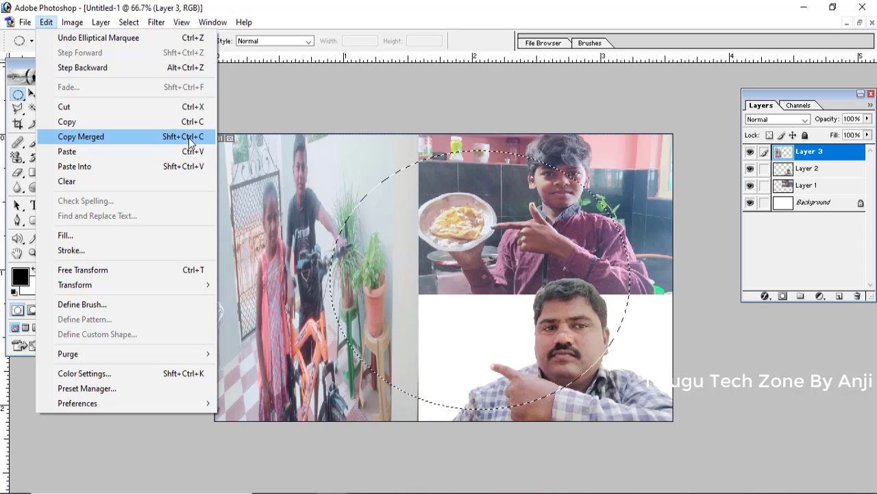
{"action": "left_click", "coordinate": [190, 138]}
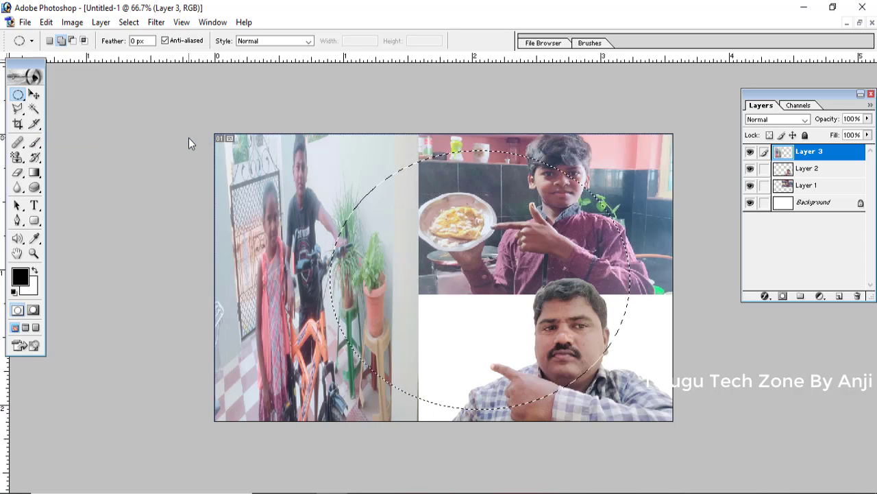
- Create a new document with the offered settings and paste the merged ellipse into it
{"action": "left_click", "coordinate": [25, 22]}
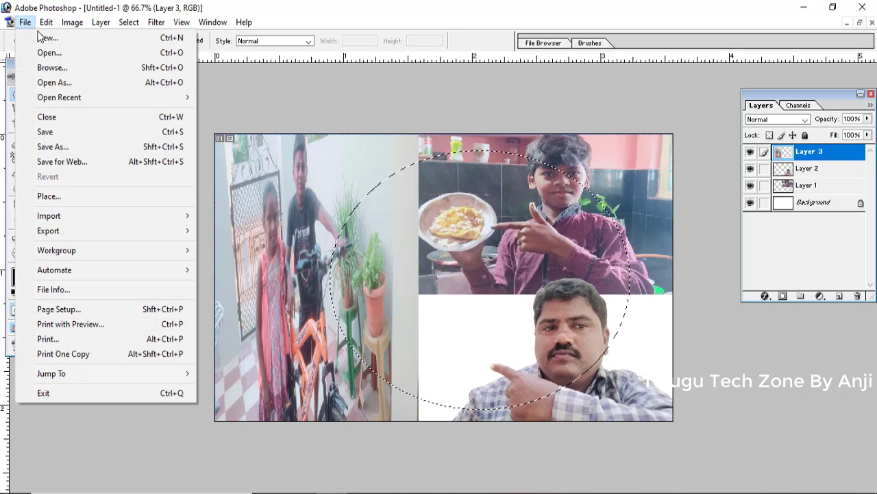
{"action": "left_click", "coordinate": [53, 41]}
{"action": "left_click", "coordinate": [465, 146]}
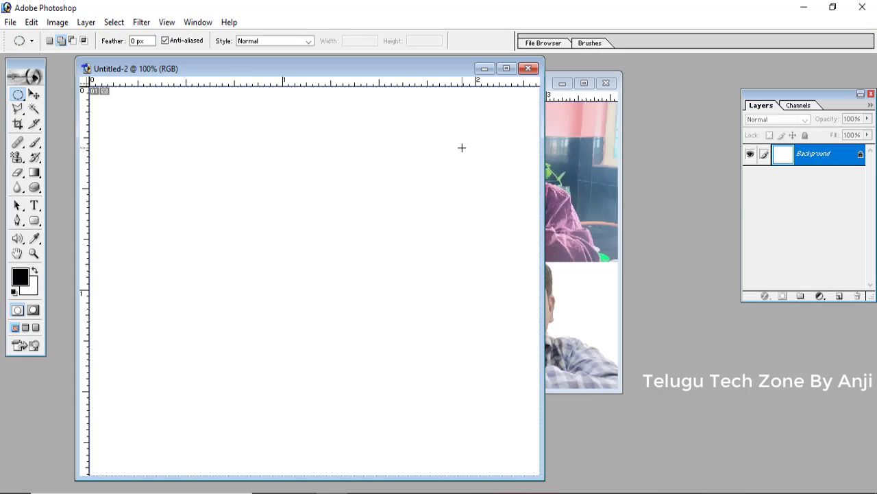
{"action": "left_click", "coordinate": [31, 22]}
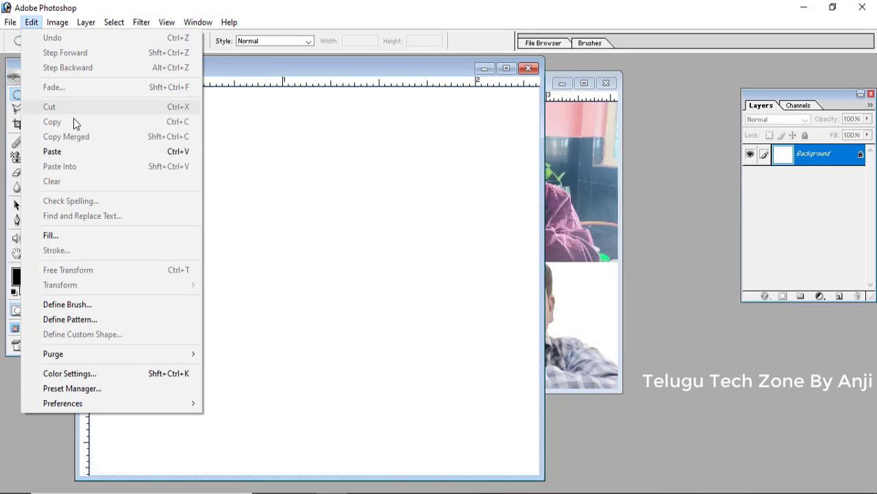
{"action": "left_click", "coordinate": [74, 148]}
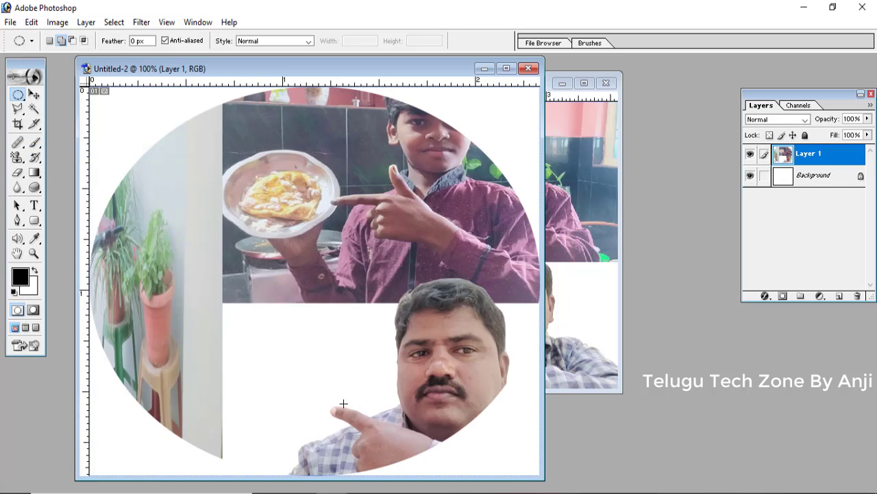
- In Untitled-1, add elliptical selections around the standing boy's, the kitchen boy's and the man's heads, and copy them with Copy Merged
{"action": "left_click", "coordinate": [586, 277]}
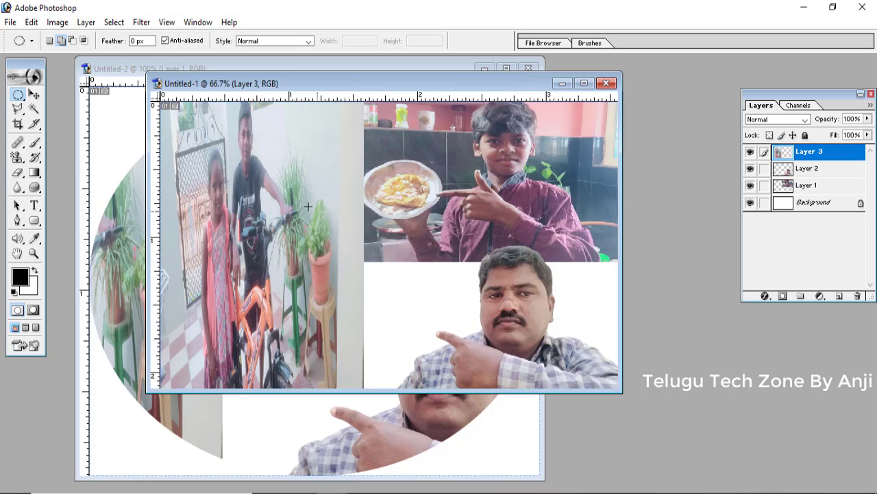
{"action": "right_click", "coordinate": [20, 96]}
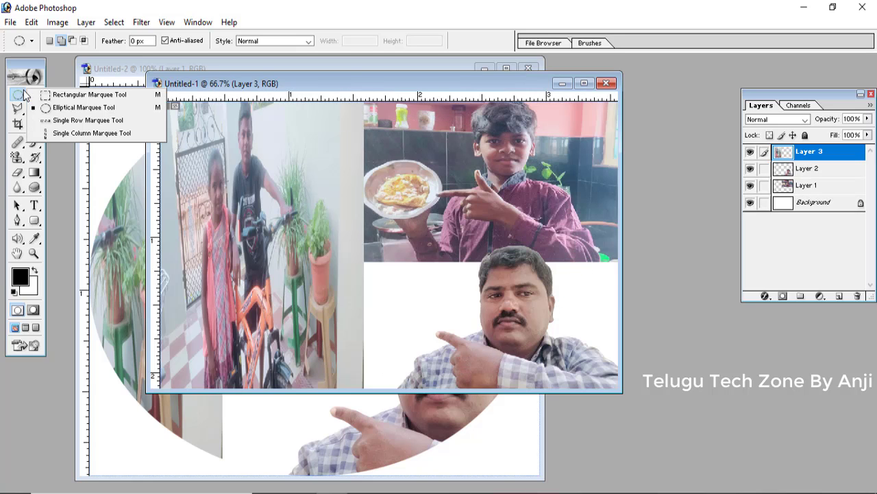
{"action": "left_click", "coordinate": [55, 107]}
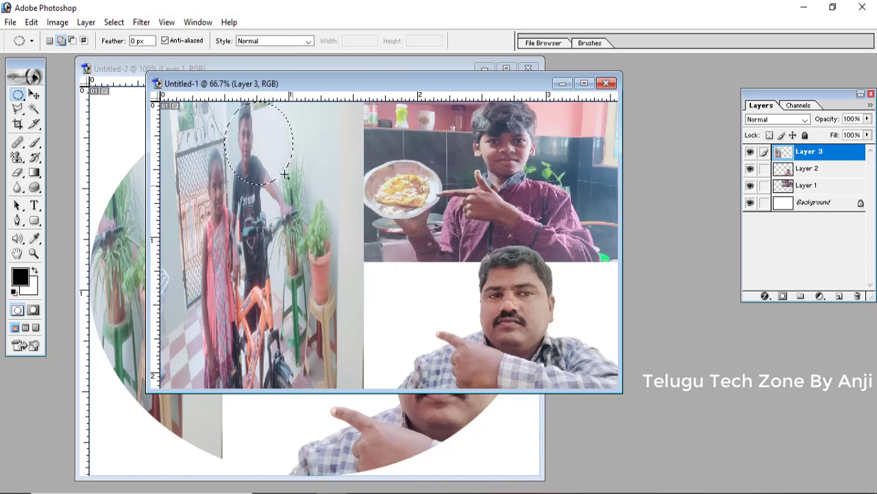
{"action": "left_click", "coordinate": [37, 23]}
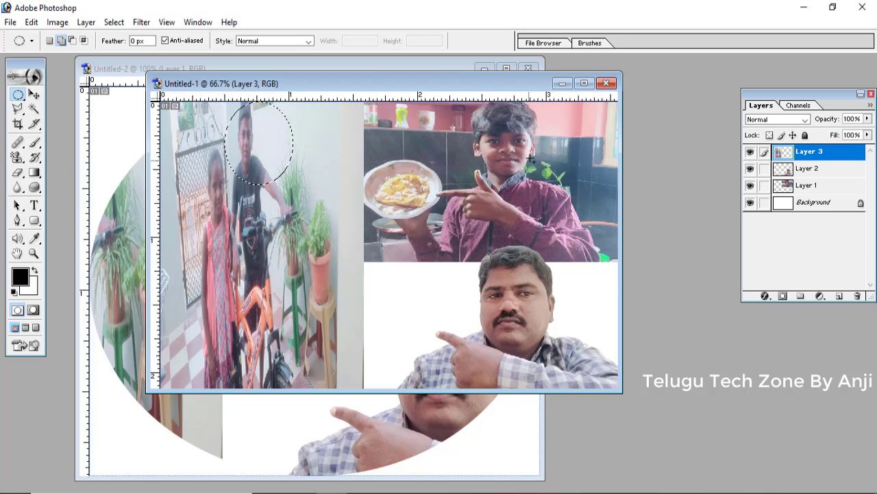
{"action": "left_click_drag", "start_coordinate": [474, 111], "coordinate": [544, 187]}
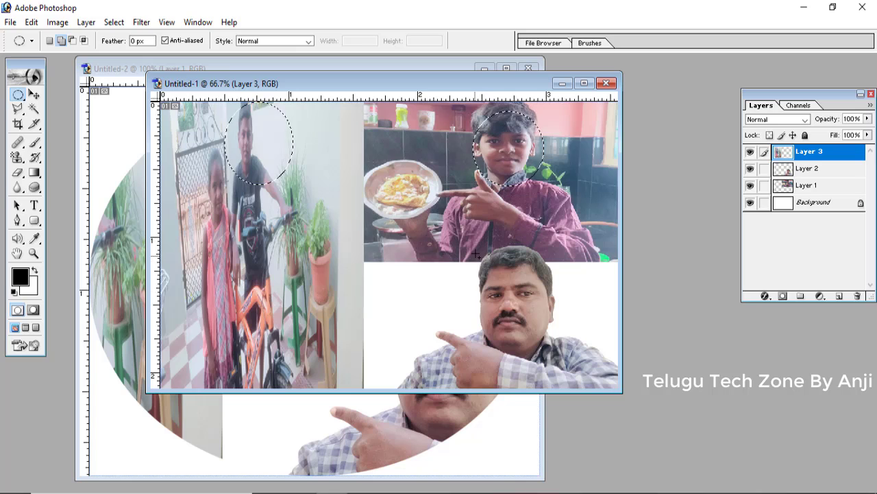
{"action": "left_click_drag", "start_coordinate": [475, 250], "coordinate": [561, 354]}
{"action": "left_click", "coordinate": [31, 22]}
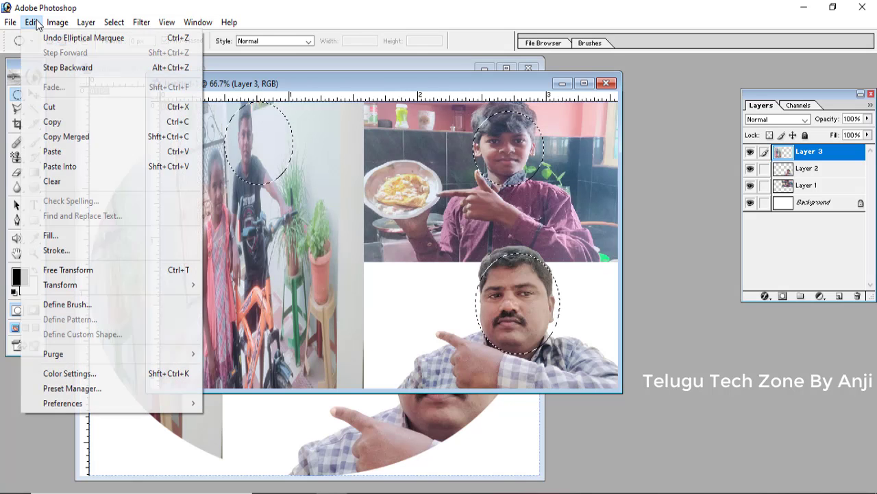
{"action": "left_click", "coordinate": [78, 140]}
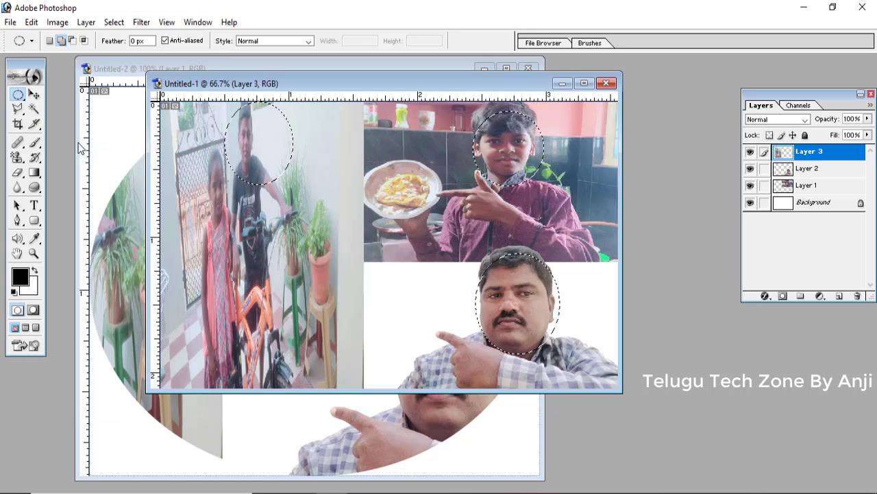
- Switch to Untitled-2 and delete Layer 1 with the large merged ellipse, leaving only the white background
{"action": "left_click", "coordinate": [152, 397]}
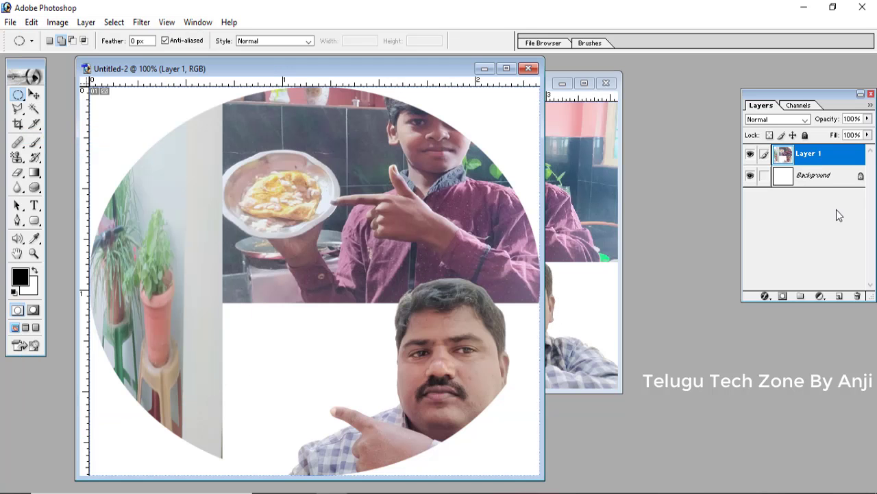
{"action": "left_click", "coordinate": [857, 296]}
{"action": "left_click", "coordinate": [415, 200]}
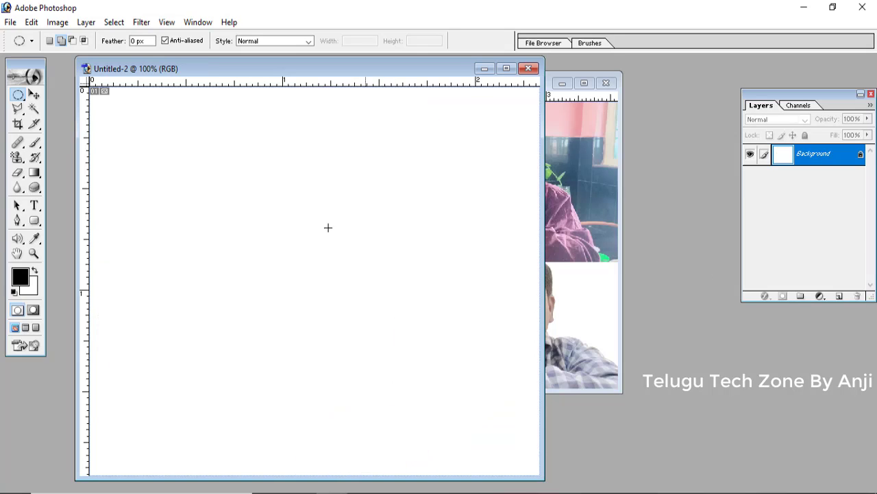
- Paste the three merged head ellipses into Untitled-2 and maximize the document window
{"action": "left_click", "coordinate": [32, 22]}
{"action": "left_click", "coordinate": [78, 152]}
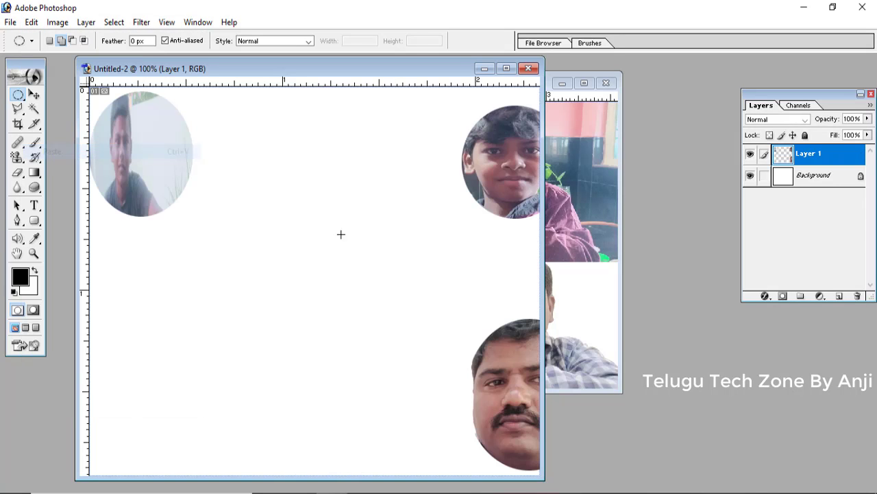
{"action": "left_click", "coordinate": [507, 69]}
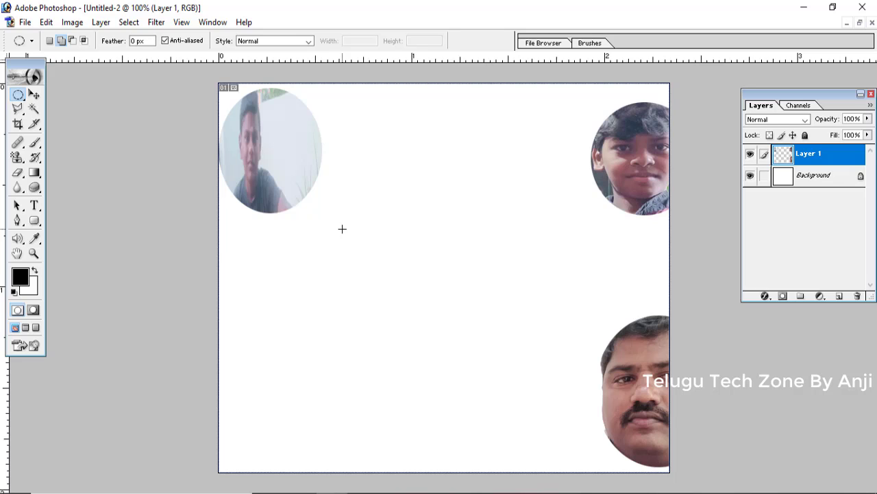
- Switch back to Untitled-1 and deselect the three elliptical selections around the heads
{"action": "key", "text": "ctrl+Tab"}
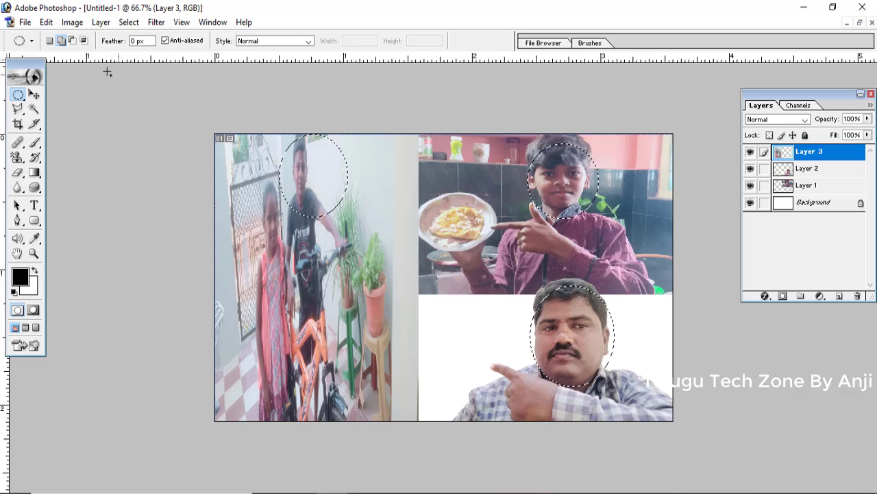
{"action": "key", "text": "ctrl+d"}
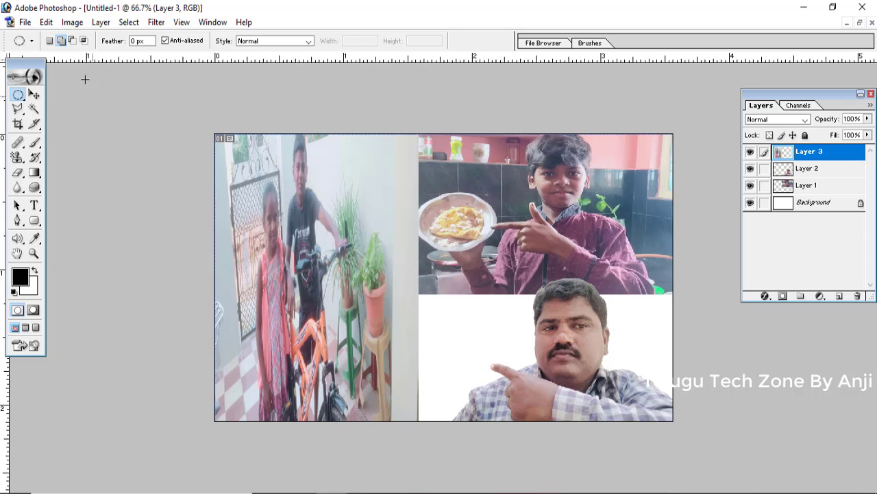
{"action": "left_click", "coordinate": [46, 23]}
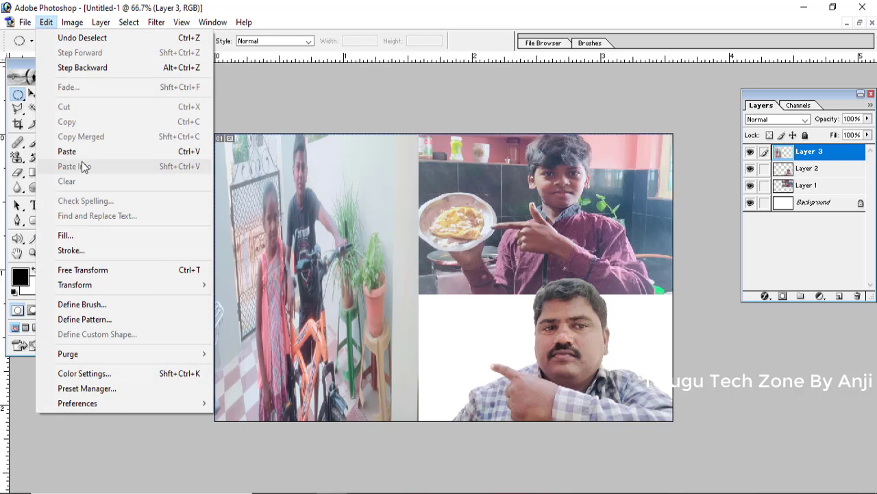
{"action": "left_click", "coordinate": [428, 6]}
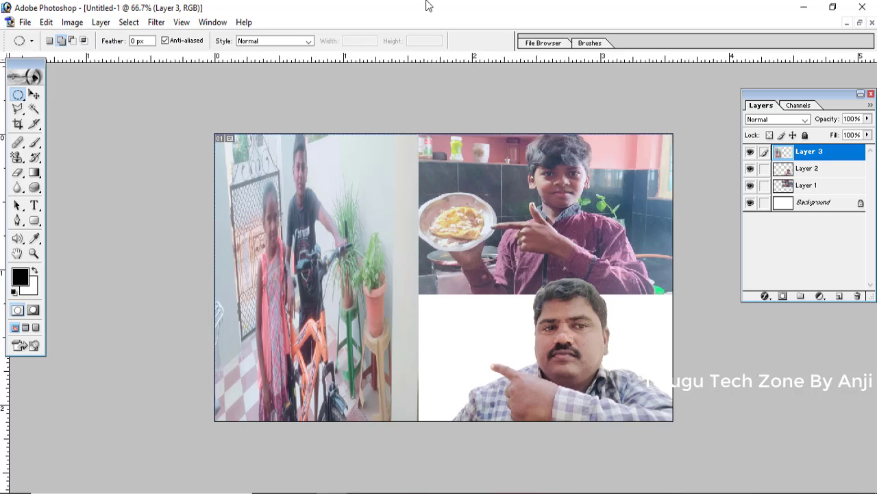